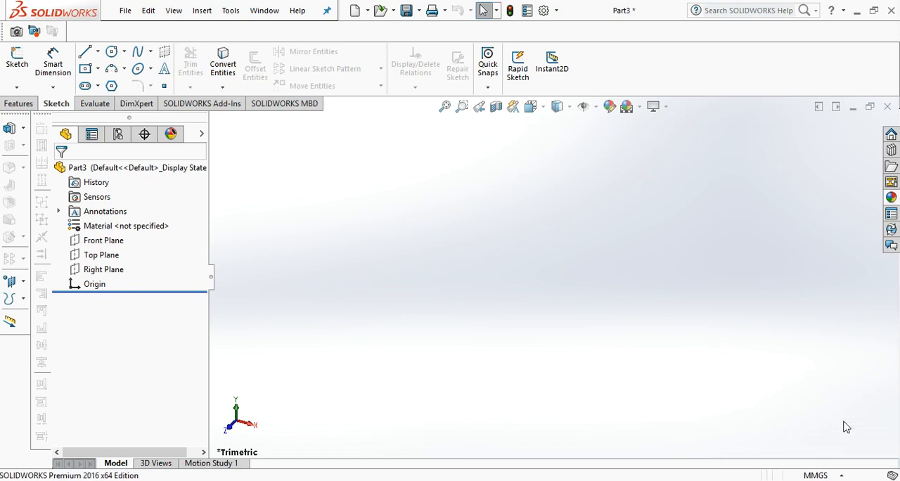
Start a sketch on the Front Plane and draw a center rectangle about 129 by 65 mm centered on the origin.
{"action": "left_click", "coordinate": [102, 240]}
{"action": "left_click", "coordinate": [158, 222]}
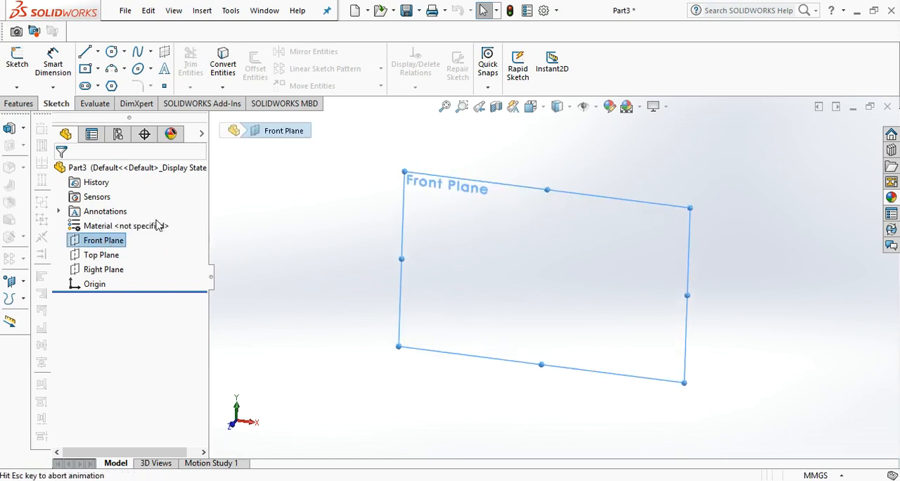
{"action": "left_click", "coordinate": [99, 69]}
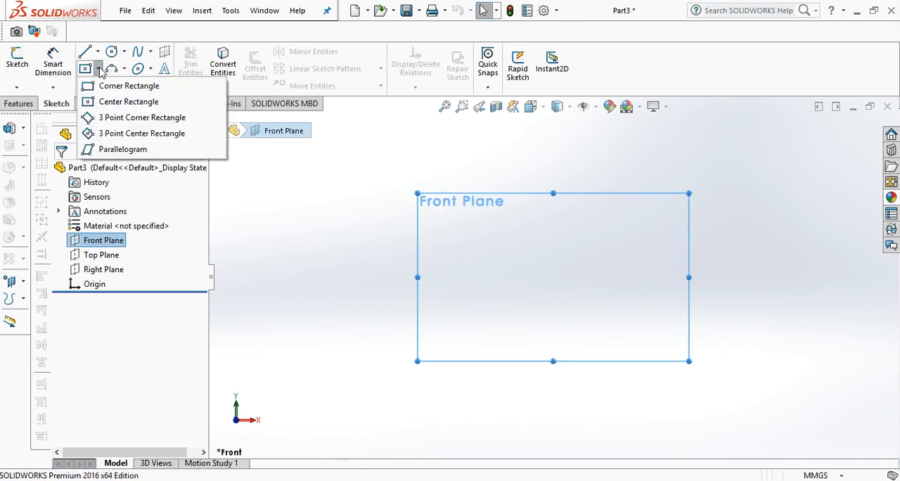
{"action": "left_click", "coordinate": [102, 109]}
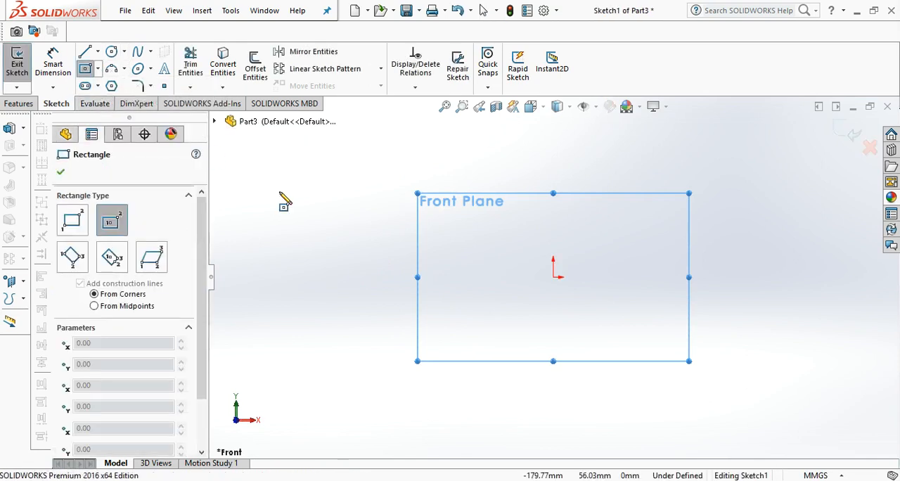
{"action": "left_click", "coordinate": [553, 277]}
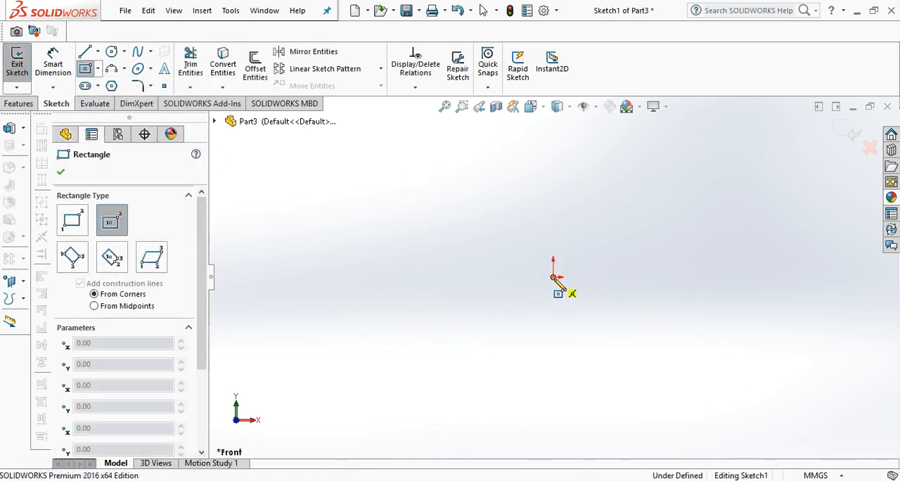
{"action": "left_click", "coordinate": [651, 336]}
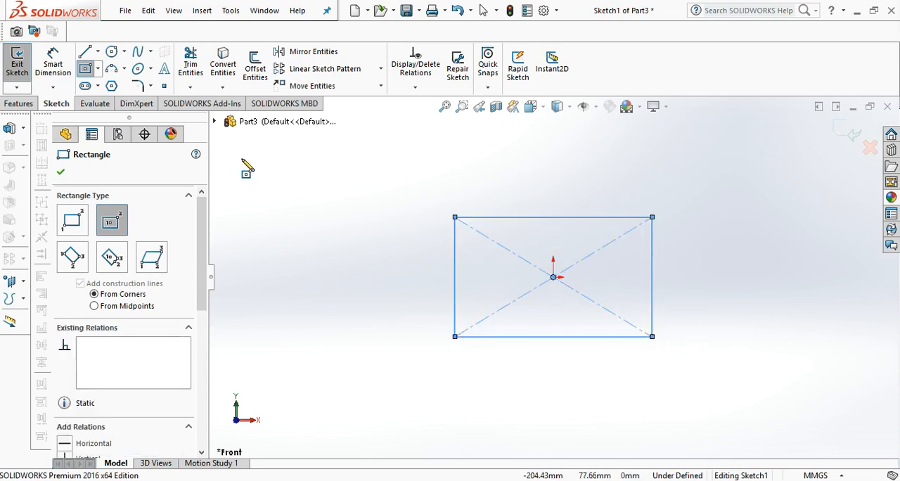
Dimension the rectangle's bottom edge to 108 mm.
{"action": "left_click", "coordinate": [53, 63]}
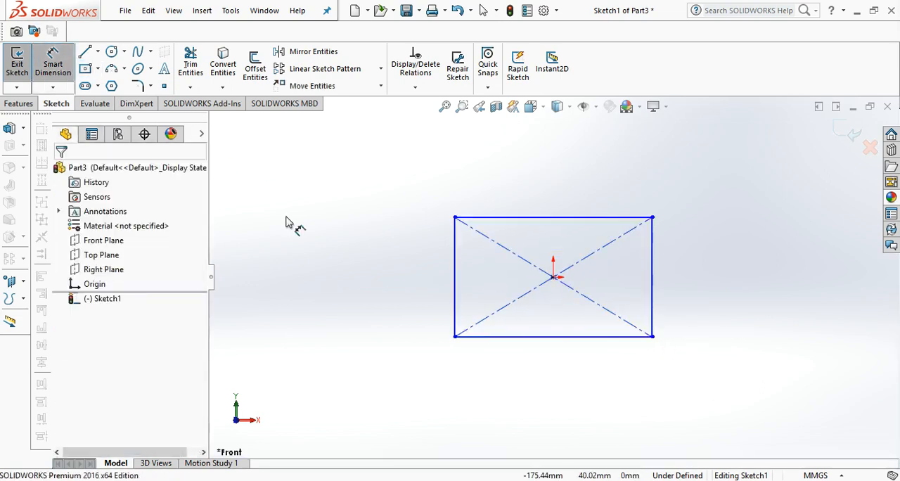
{"action": "left_click", "coordinate": [537, 341]}
{"action": "left_click", "coordinate": [535, 361]}
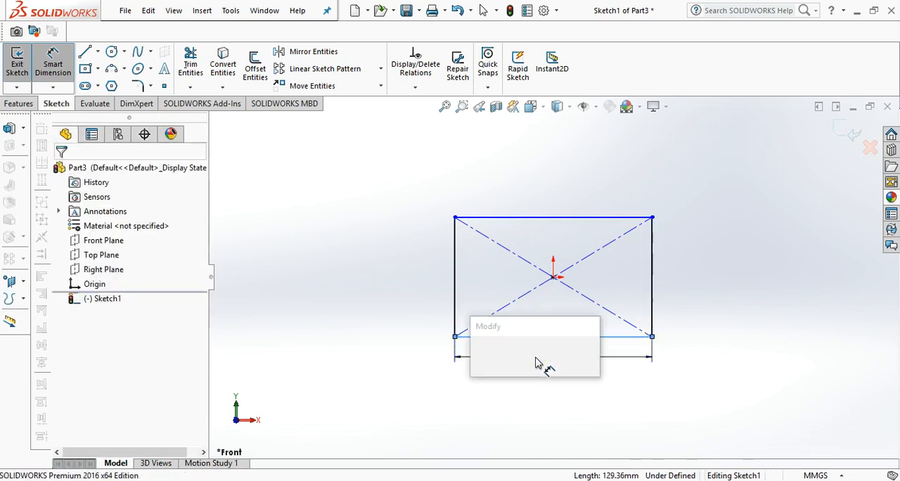
{"action": "type", "text": "10"}
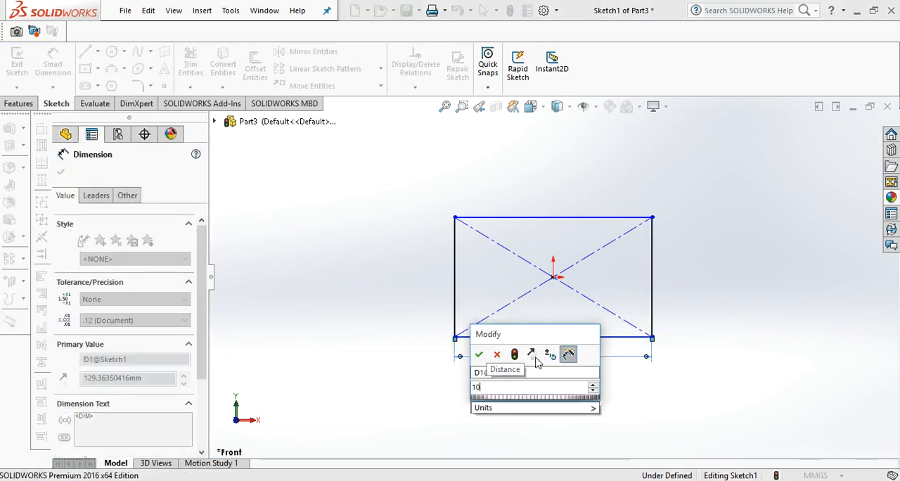
{"action": "type", "text": "8"}
{"action": "key", "text": "Return"}
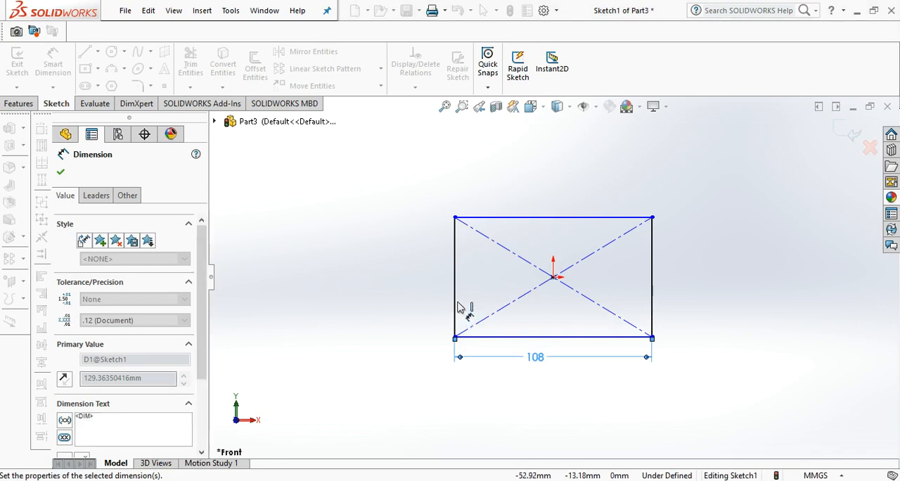
Dimension the rectangle's left edge to 50 mm.
{"action": "left_click", "coordinate": [455, 306]}
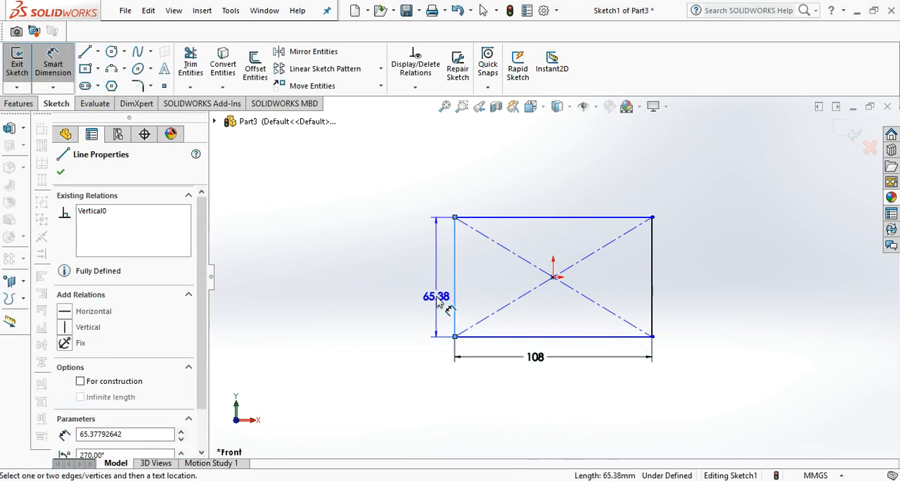
{"action": "left_click", "coordinate": [436, 302]}
{"action": "type", "text": "5"}
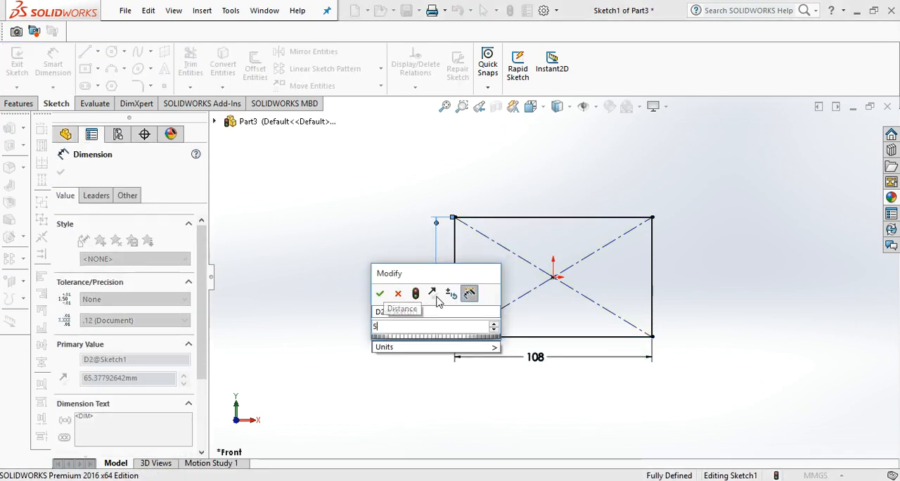
{"action": "type", "text": "0"}
{"action": "key", "text": "Return"}
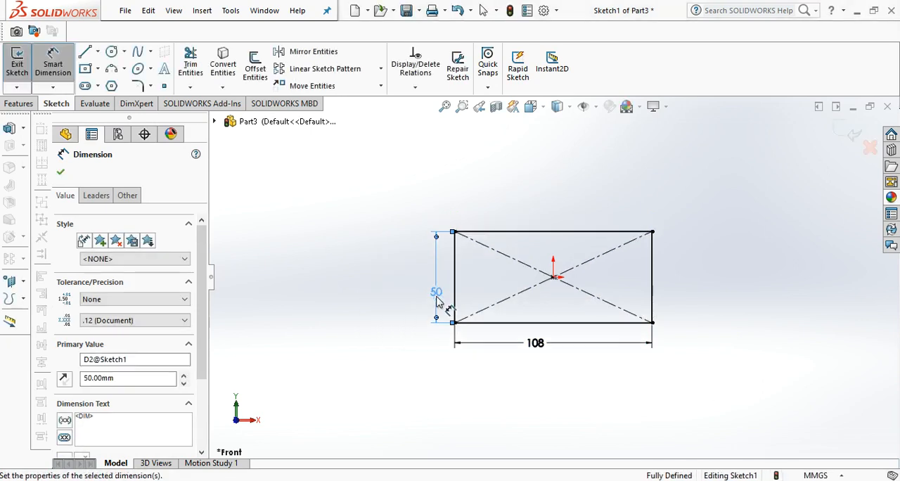
Sketch a diagonal line across the rectangle's upper-right corner, from the top edge about 14 mm from the corner to the right edge.
{"action": "left_click", "coordinate": [86, 53]}
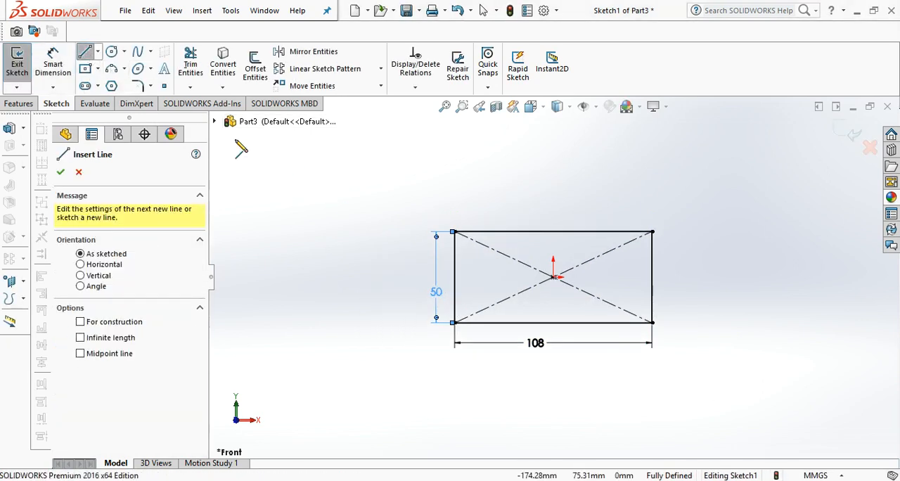
{"action": "left_click", "coordinate": [626, 232]}
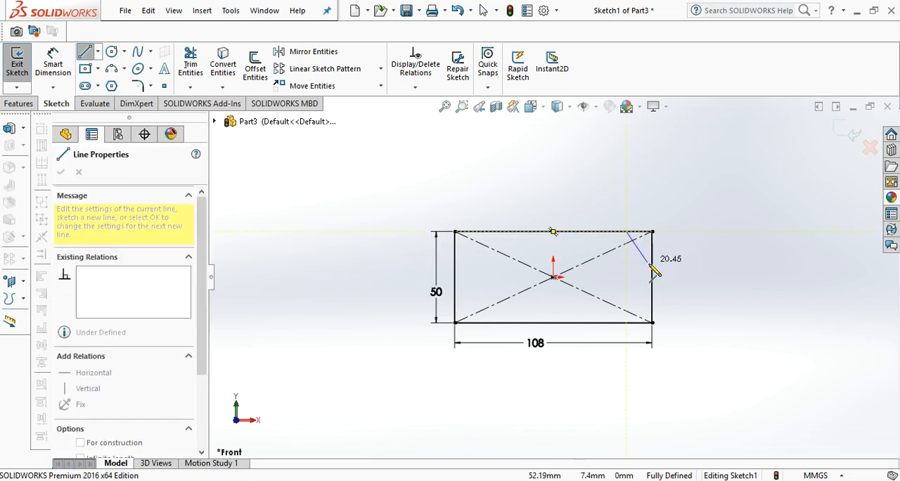
{"action": "left_click", "coordinate": [652, 267]}
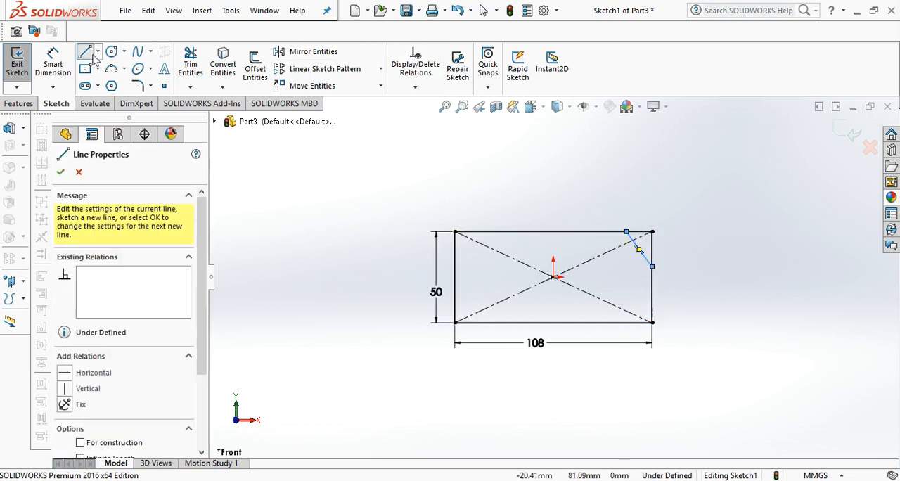
Dimension the distance from the diagonal line's upper endpoint to the rectangle's upper-right corner as 11 mm.
{"action": "left_click", "coordinate": [50, 83]}
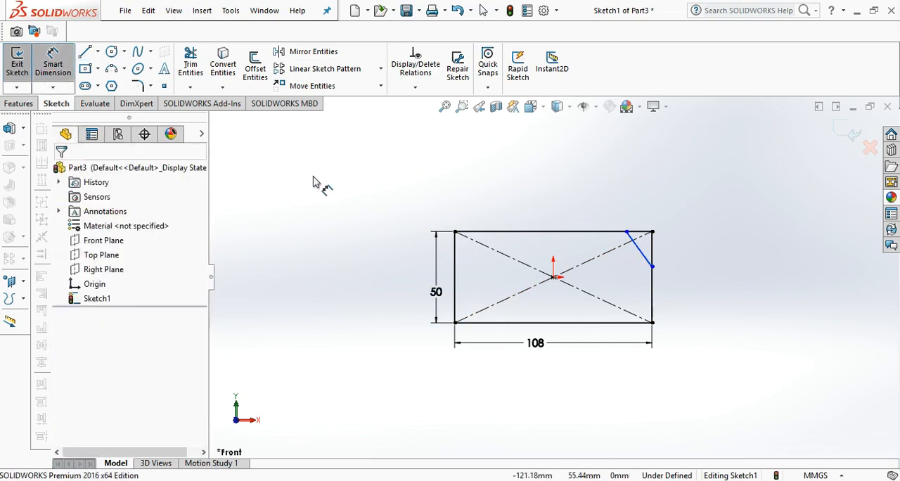
{"action": "left_click", "coordinate": [626, 232]}
{"action": "left_click", "coordinate": [652, 232]}
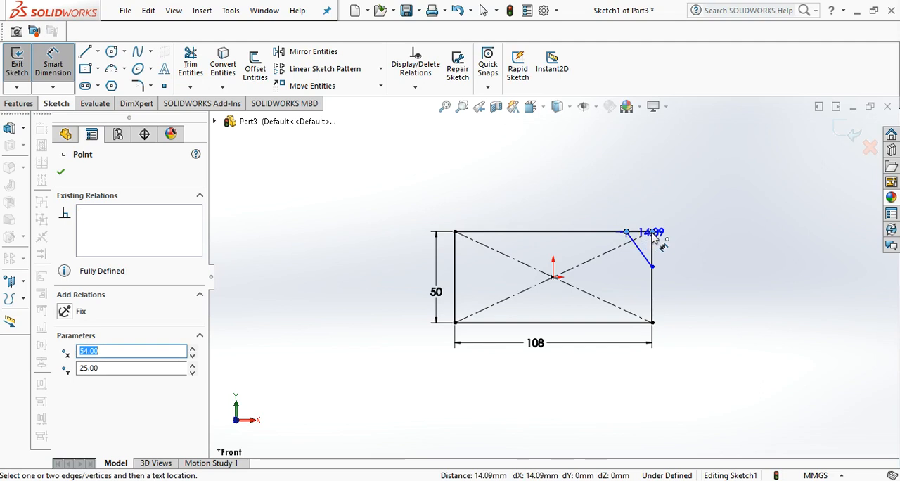
{"action": "left_click", "coordinate": [627, 187]}
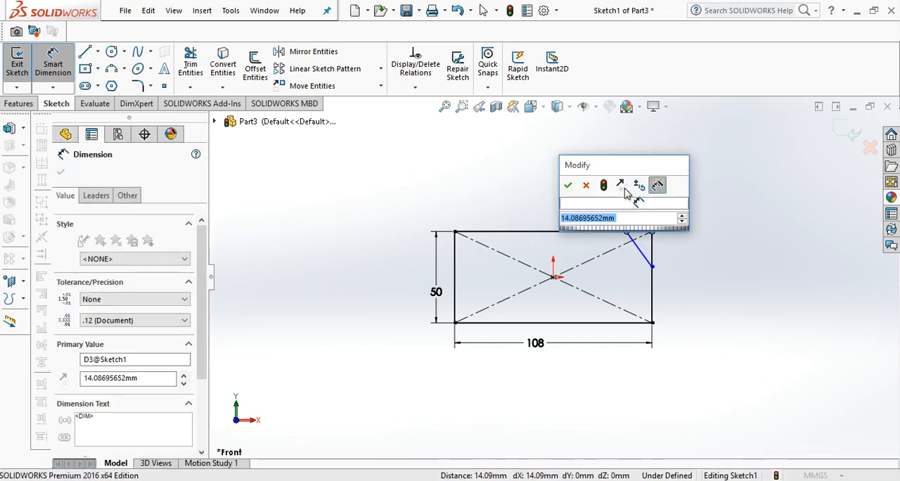
{"action": "key", "text": "Return"}
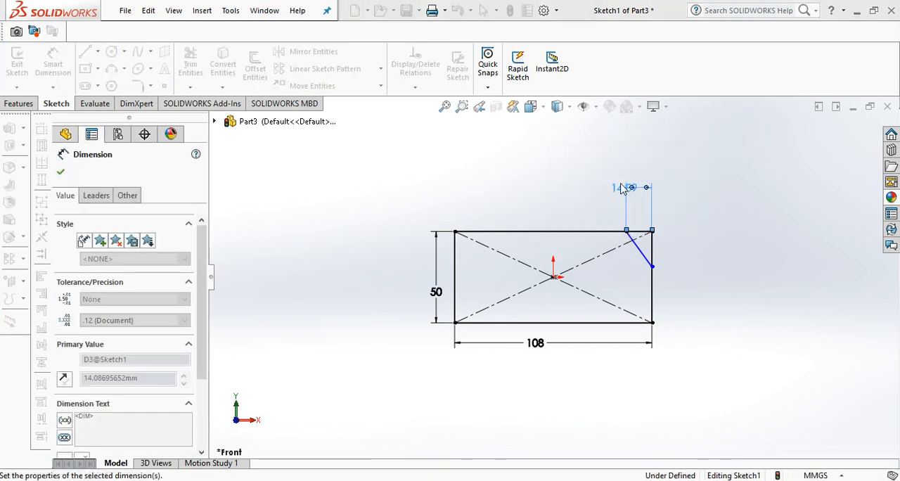
Dimension the angle between the diagonal line and the rectangle's right edge as 30 degrees.
{"action": "left_click", "coordinate": [641, 241]}
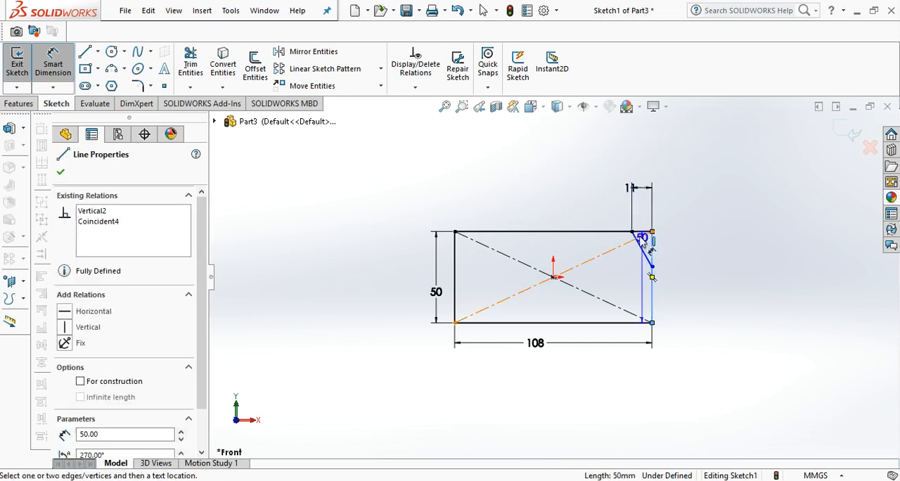
{"action": "left_click", "coordinate": [641, 243]}
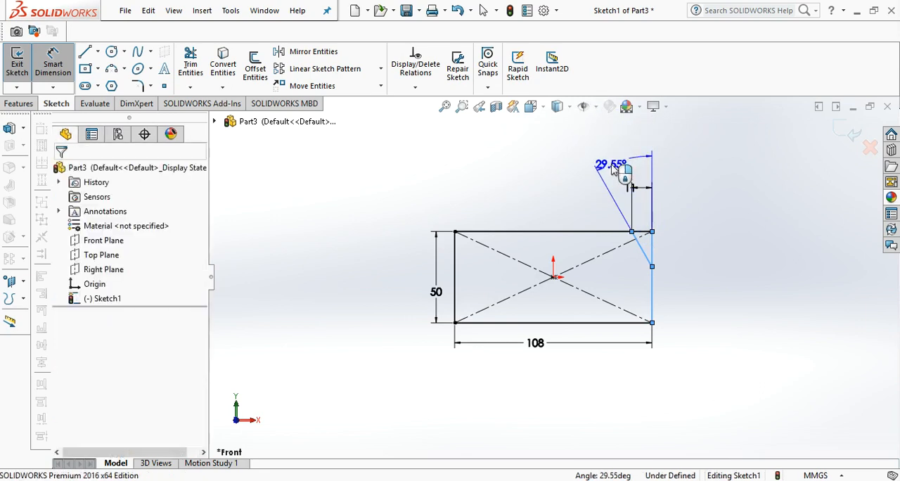
{"action": "left_click", "coordinate": [613, 168]}
{"action": "type", "text": "30"}
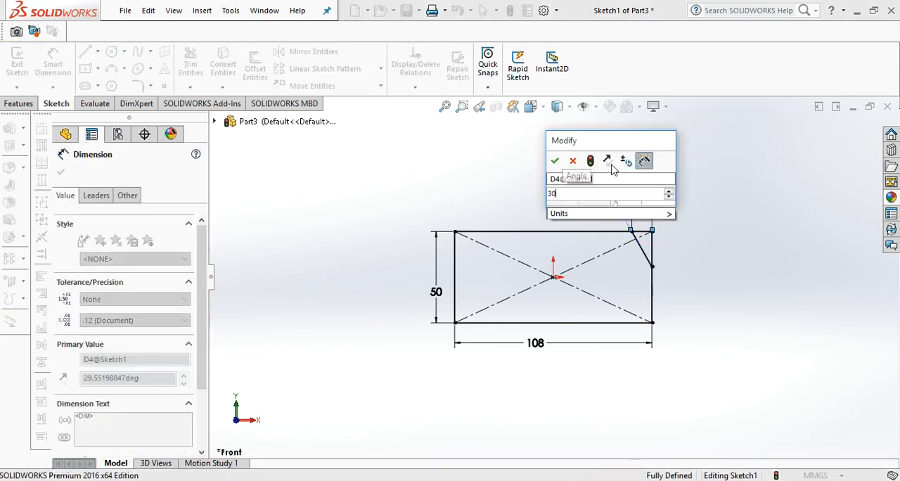
{"action": "key", "text": "Return"}
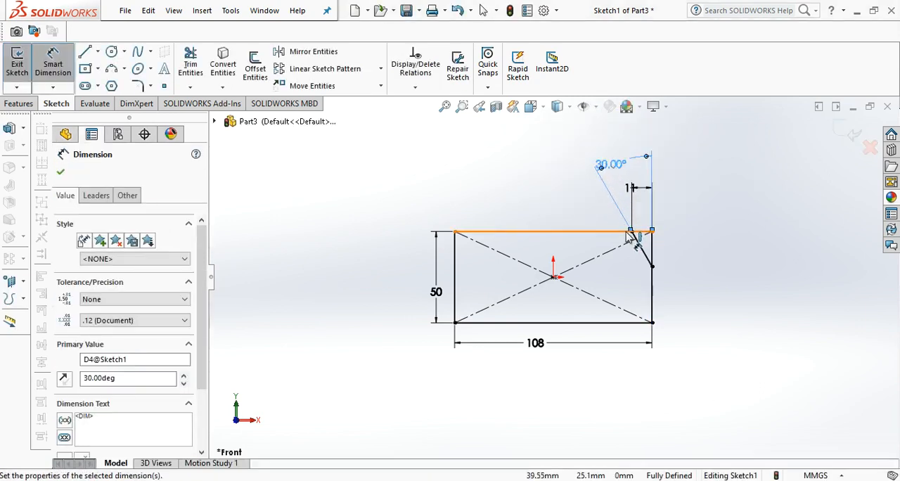
Draw a horizontal centerline from the midpoint of the rectangle's left edge to the midpoint of its right edge.
{"action": "left_click", "coordinate": [98, 53]}
{"action": "left_click", "coordinate": [116, 85]}
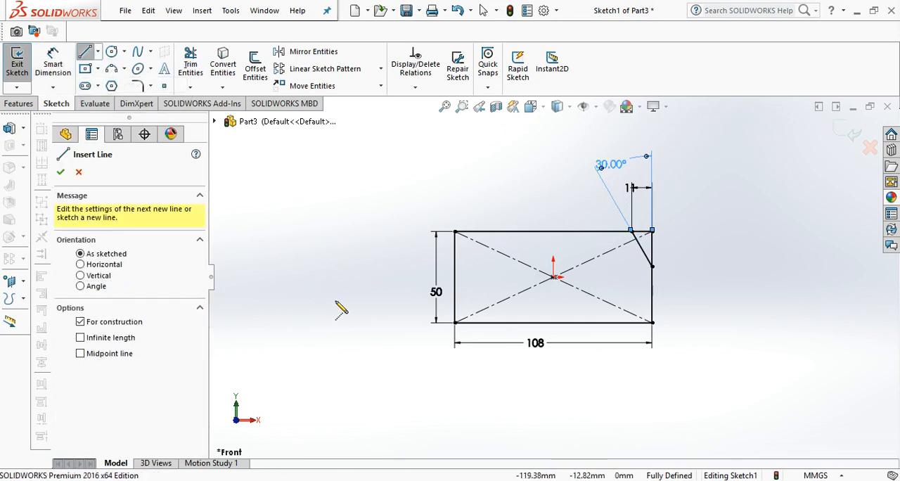
{"action": "left_click", "coordinate": [456, 277]}
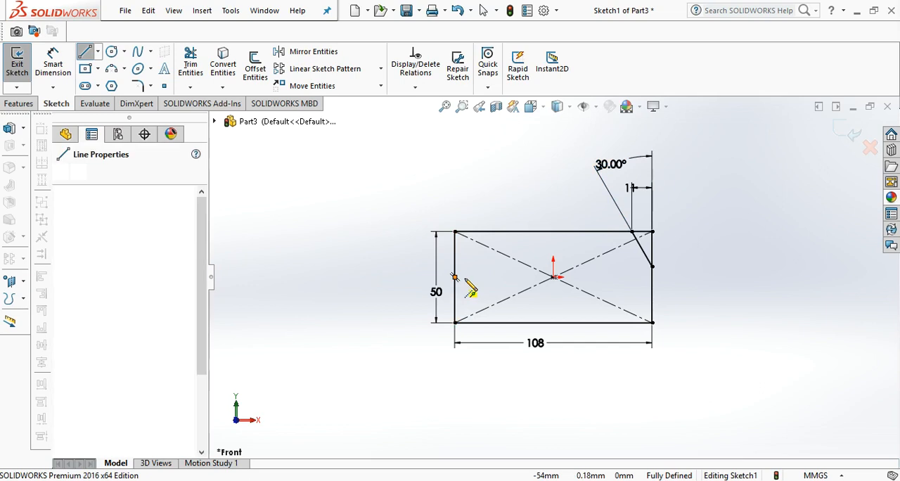
{"action": "left_click", "coordinate": [652, 277]}
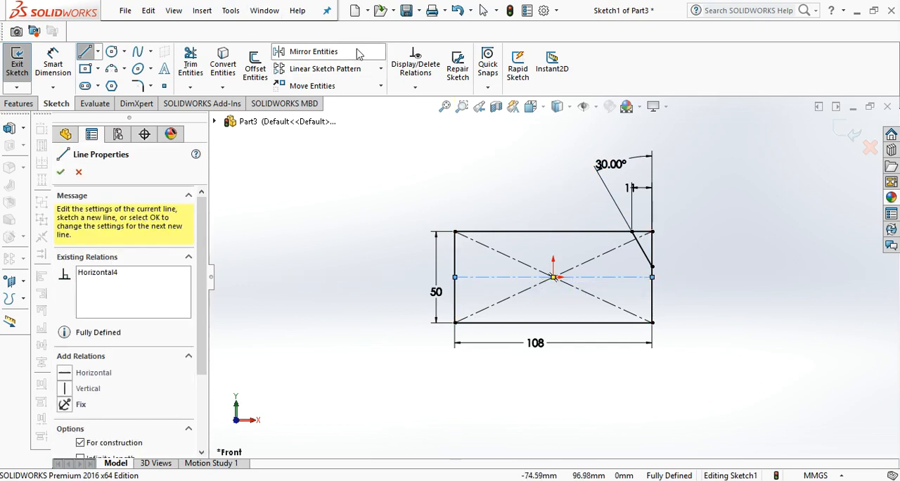
Mirror the diagonal corner line about the horizontal centerline, keeping the original.
{"action": "left_click", "coordinate": [314, 52]}
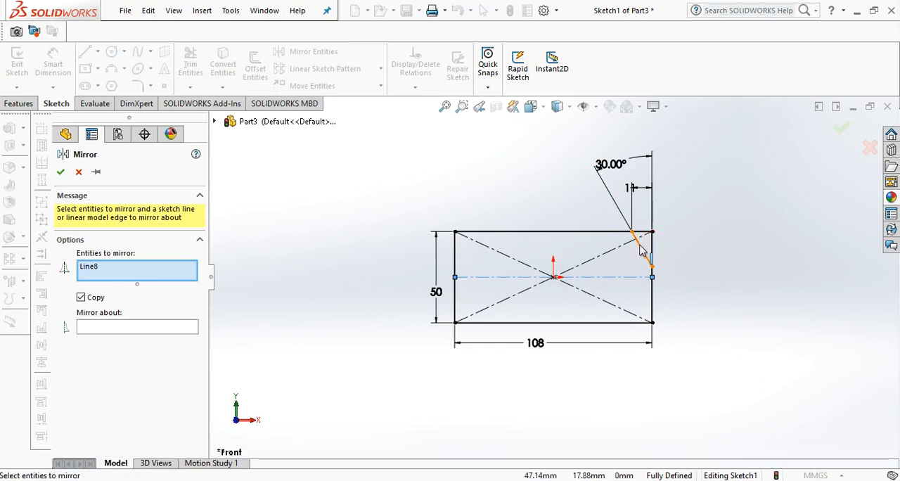
{"action": "left_click", "coordinate": [191, 328]}
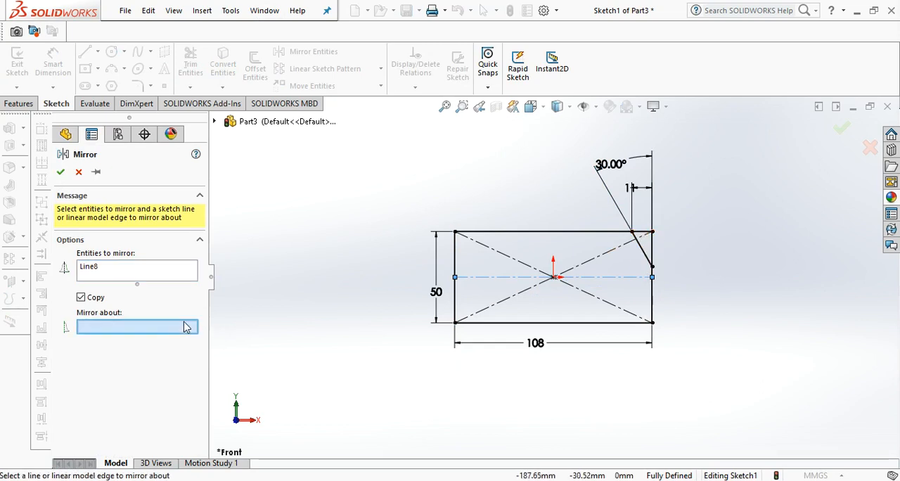
{"action": "left_click", "coordinate": [503, 280]}
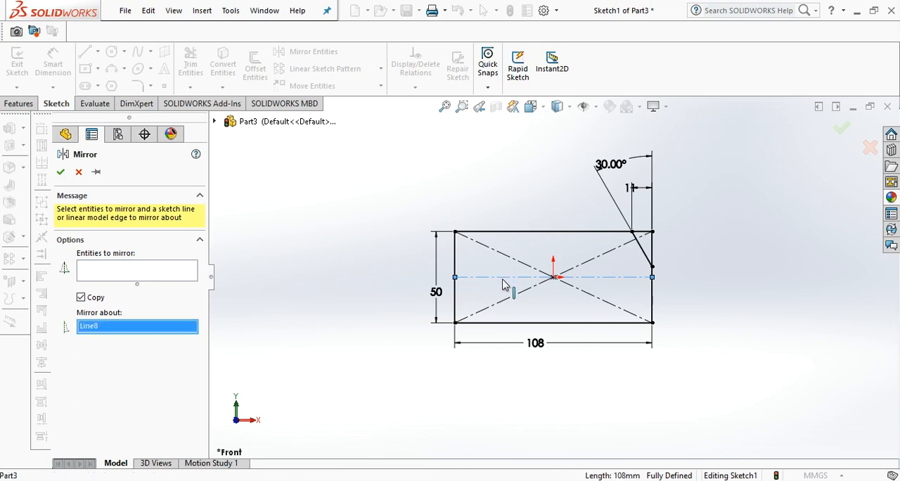
{"action": "left_click", "coordinate": [123, 273]}
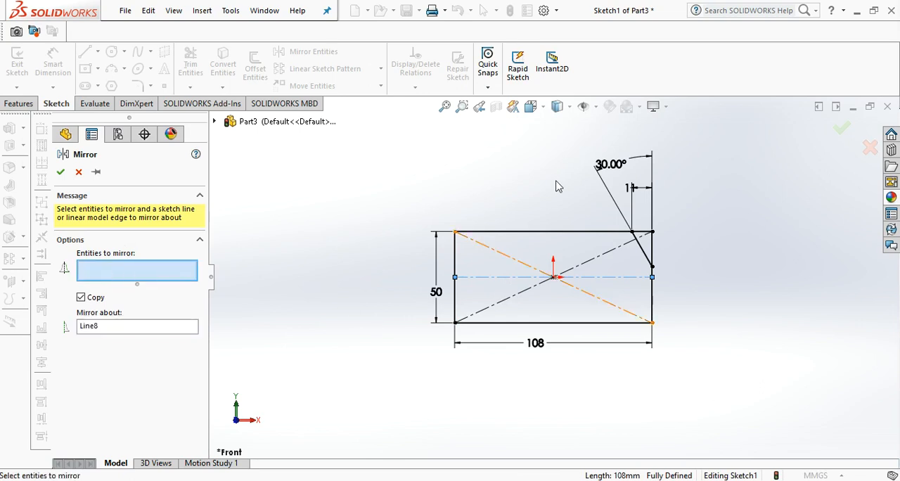
{"action": "left_click", "coordinate": [642, 255]}
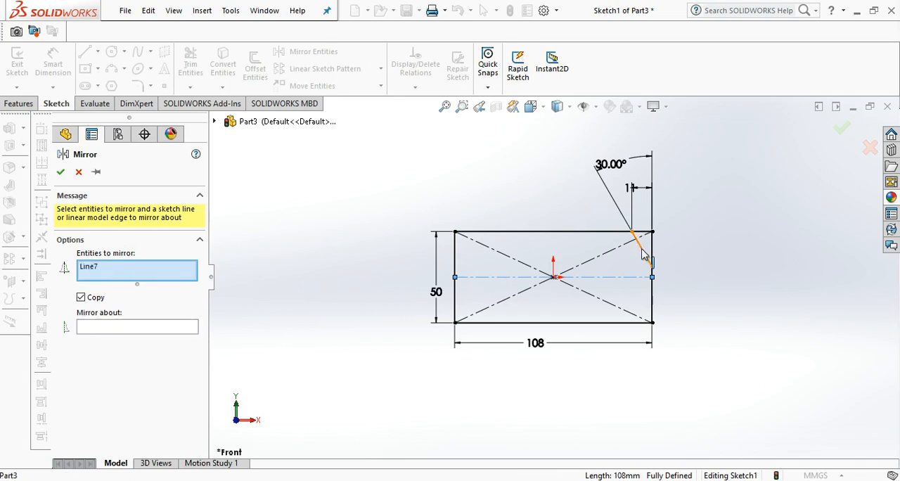
{"action": "left_click", "coordinate": [842, 130]}
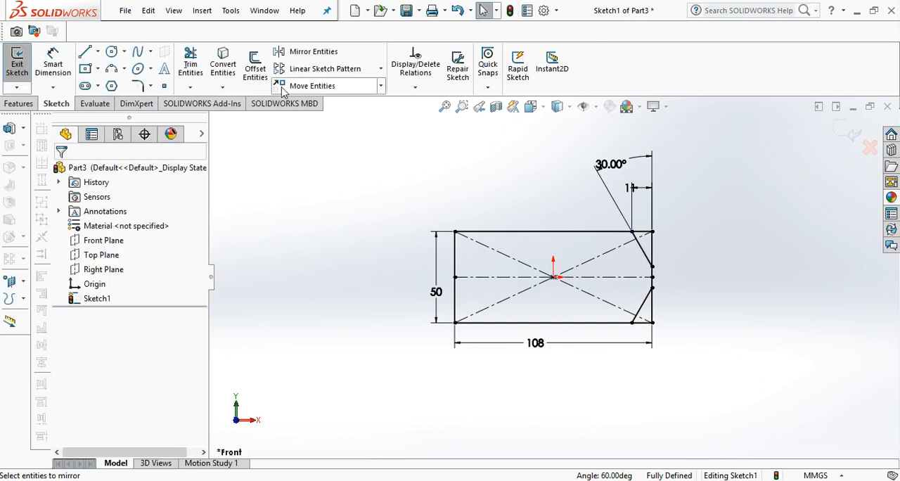
Power trim the rectangle's edges outside the two diagonal lines at the upper-right and lower-right corners.
{"action": "left_click", "coordinate": [191, 68]}
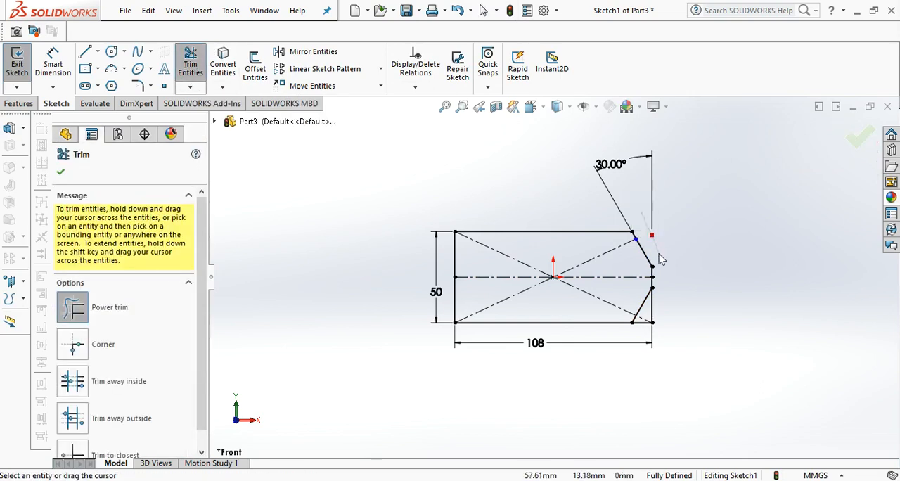
{"action": "left_click_drag", "start_coordinate": [660, 259], "coordinate": [661, 257]}
{"action": "left_click_drag", "start_coordinate": [663, 306], "coordinate": [639, 331]}
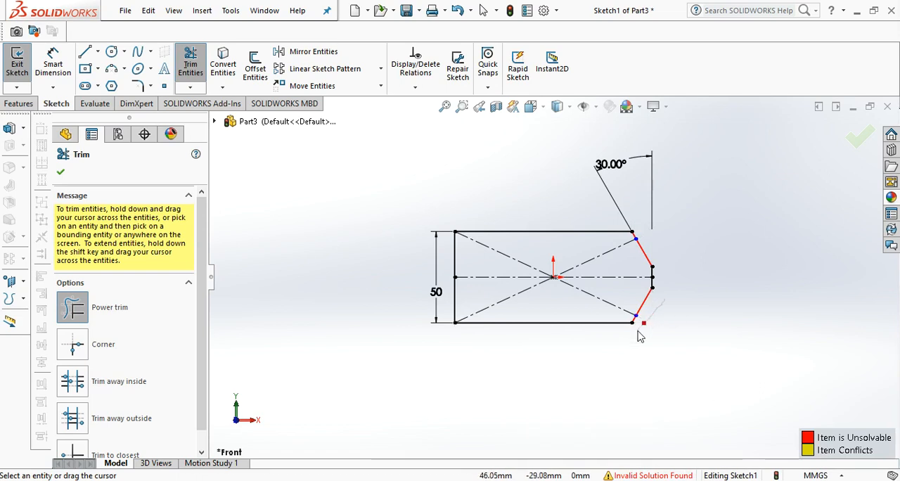
{"action": "left_click", "coordinate": [859, 138]}
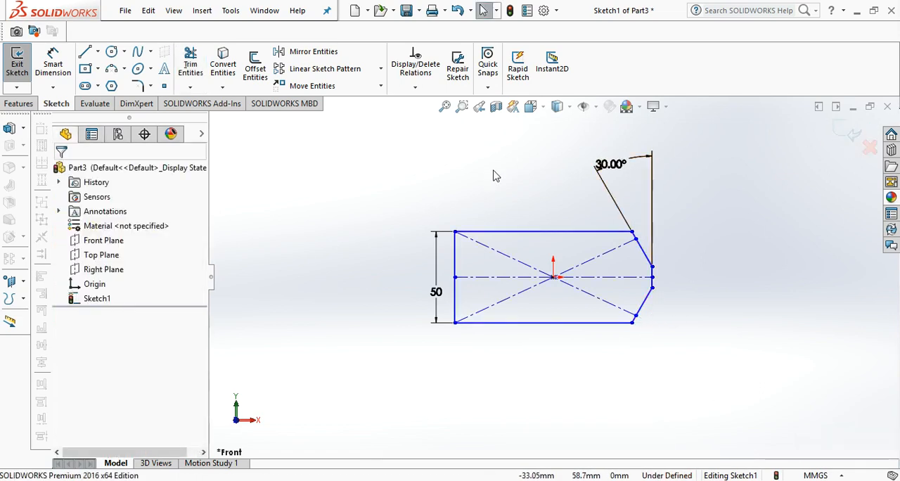
Extrude the closed profile 28 mm with a blind boss.
{"action": "left_click", "coordinate": [13, 104]}
{"action": "left_click", "coordinate": [26, 70]}
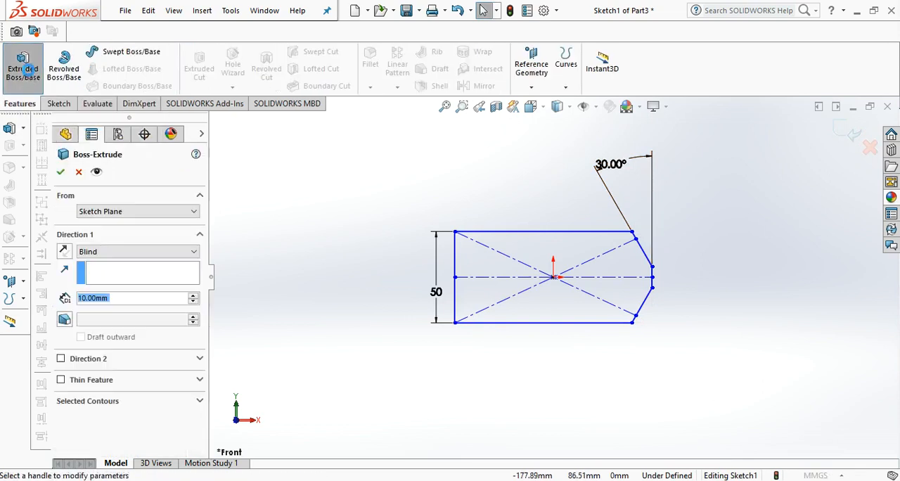
{"action": "type", "text": "28"}
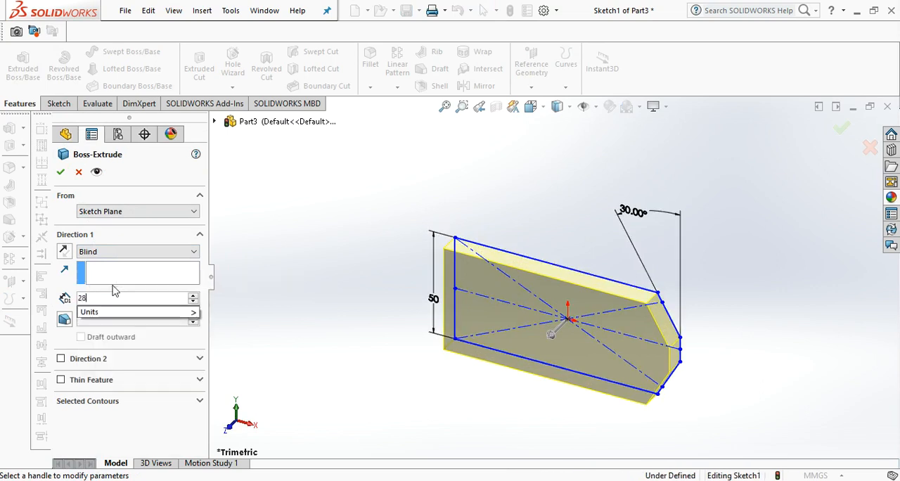
{"action": "key", "text": "Return"}
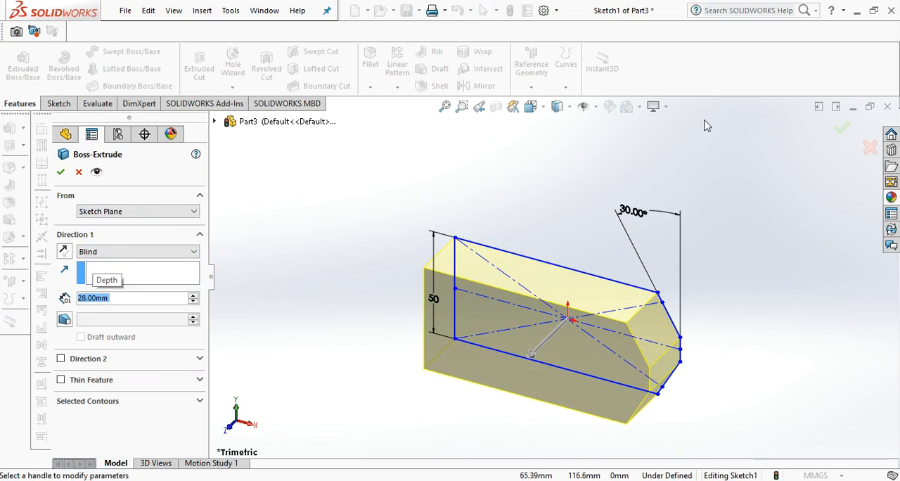
{"action": "left_click", "coordinate": [842, 130]}
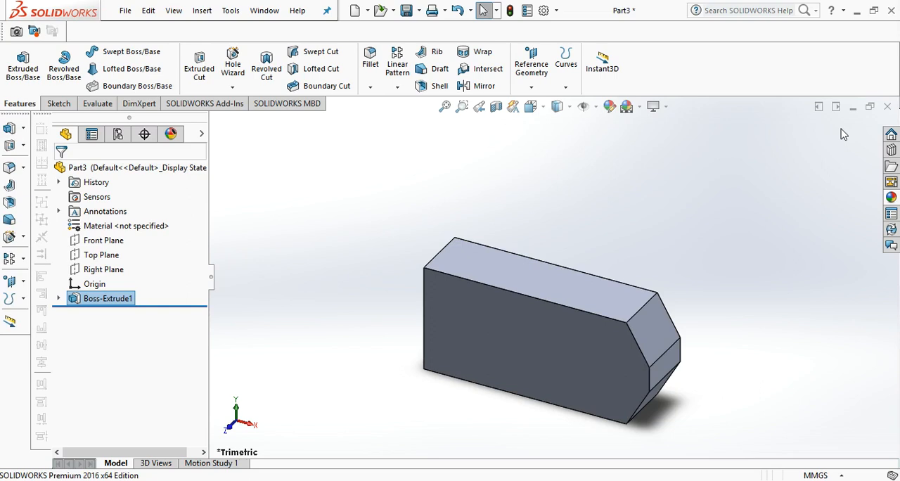
Start a sketch on the block's front face and draw a short centerline from the upper-left corner along the upper edge.
{"action": "left_click", "coordinate": [577, 343]}
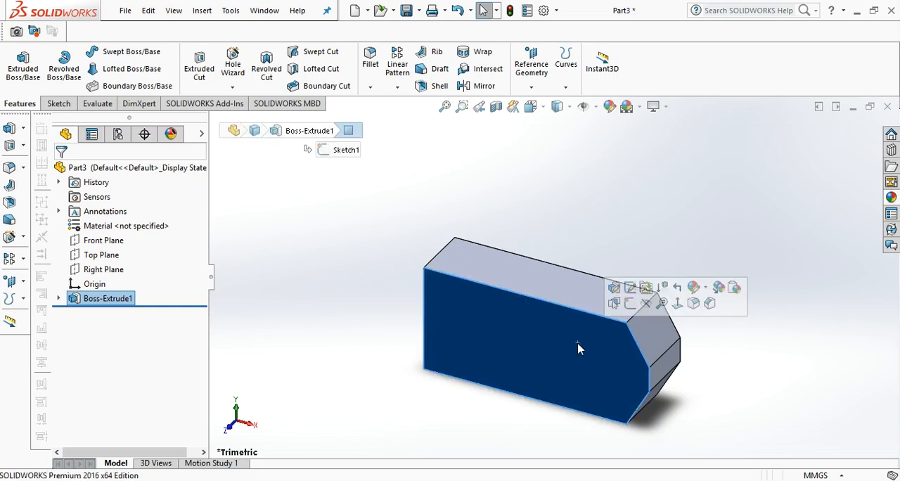
{"action": "left_click", "coordinate": [678, 303]}
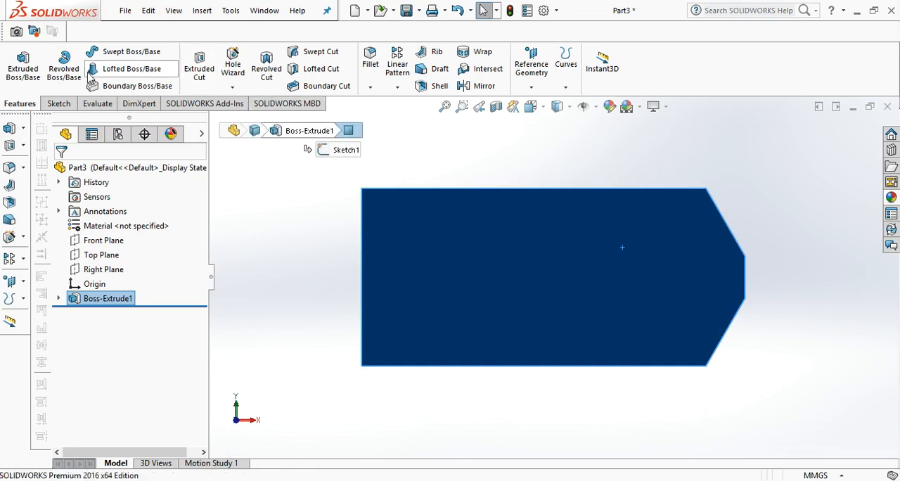
{"action": "left_click", "coordinate": [62, 104]}
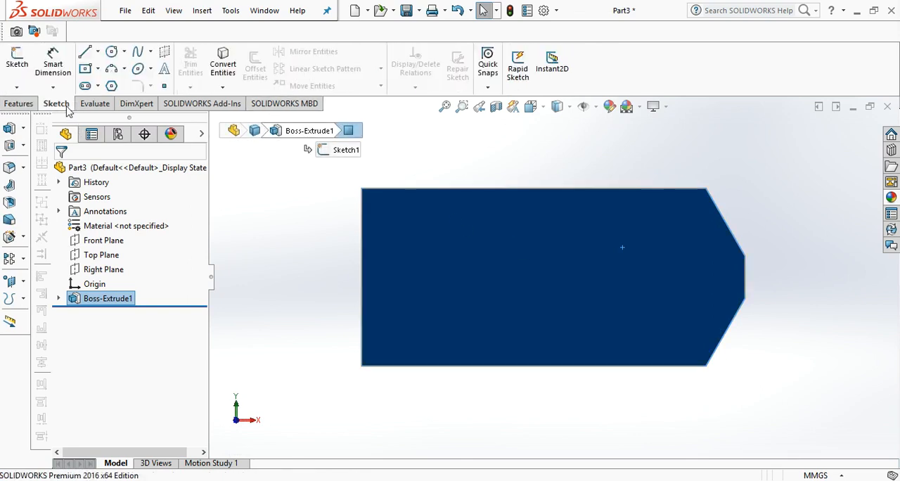
{"action": "left_click", "coordinate": [98, 52]}
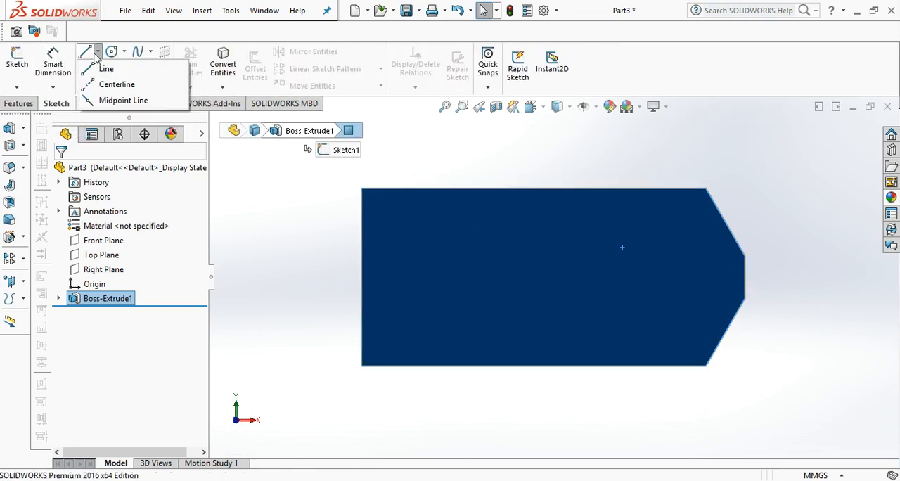
{"action": "left_click", "coordinate": [102, 83]}
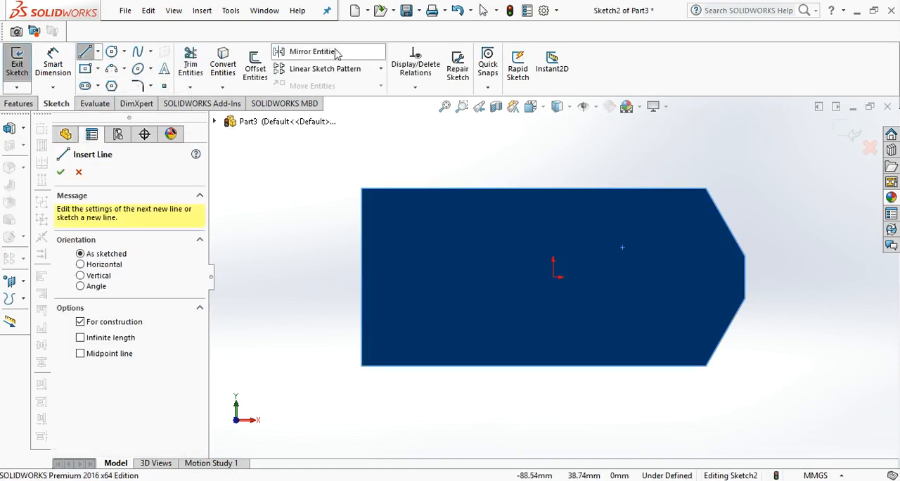
{"action": "left_click", "coordinate": [360, 188]}
{"action": "left_click", "coordinate": [394, 188]}
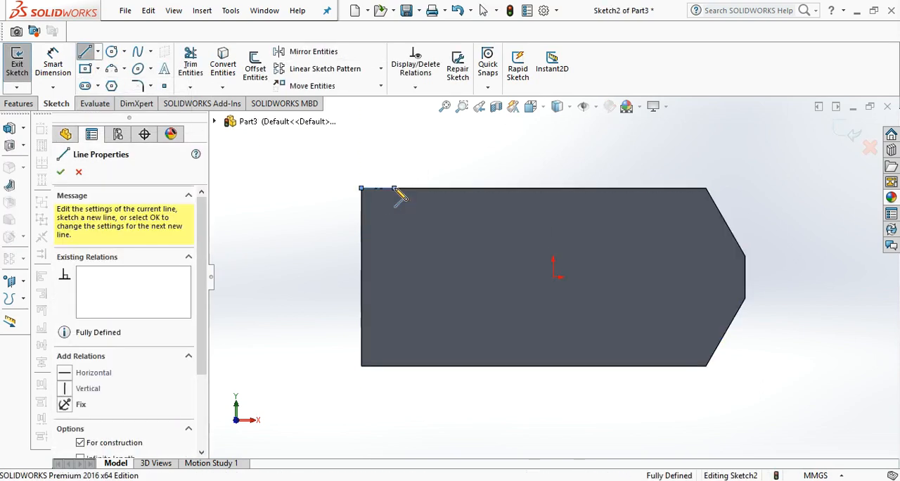
Draw a second centerline about 10 mm long from the face's lower-left corner along the lower edge.
{"action": "left_click", "coordinate": [361, 366]}
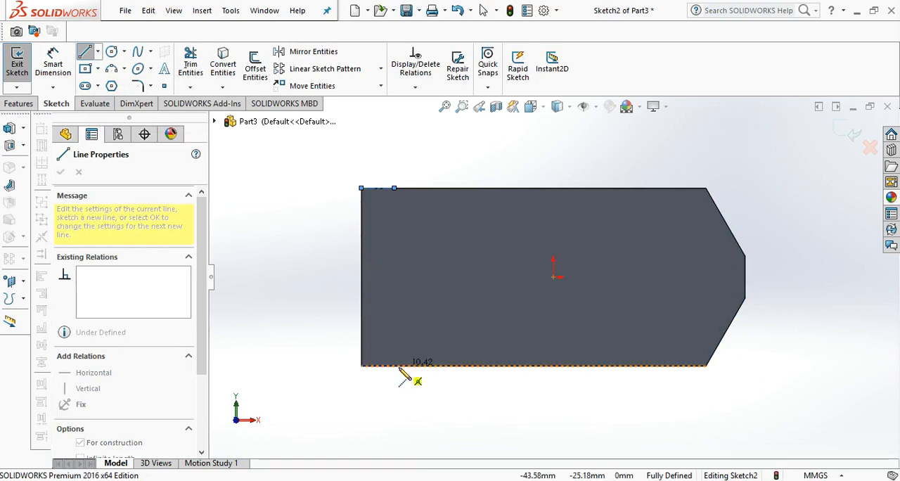
{"action": "left_click", "coordinate": [398, 366]}
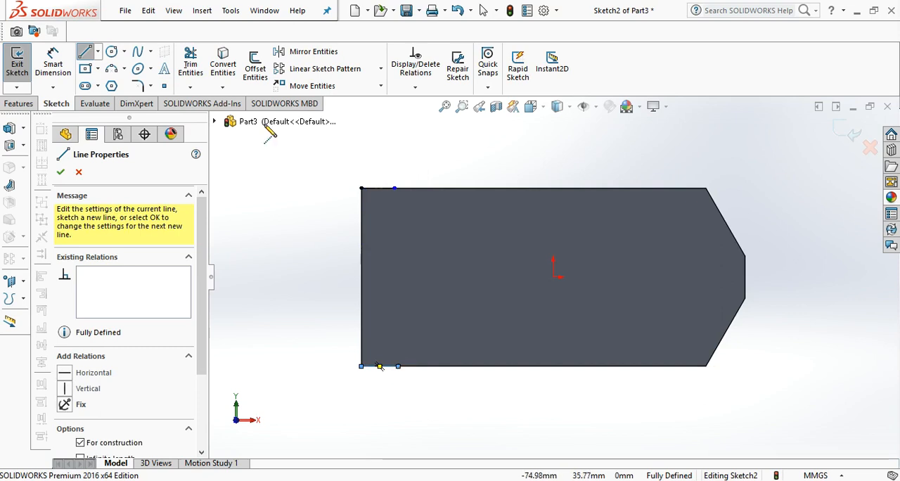
{"action": "left_click", "coordinate": [125, 10]}
{"action": "left_click", "coordinate": [98, 50]}
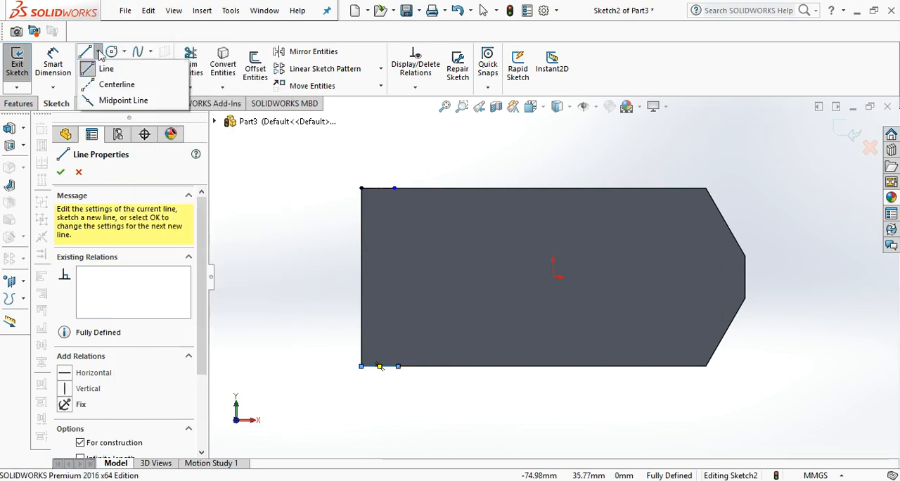
{"action": "left_click", "coordinate": [104, 85]}
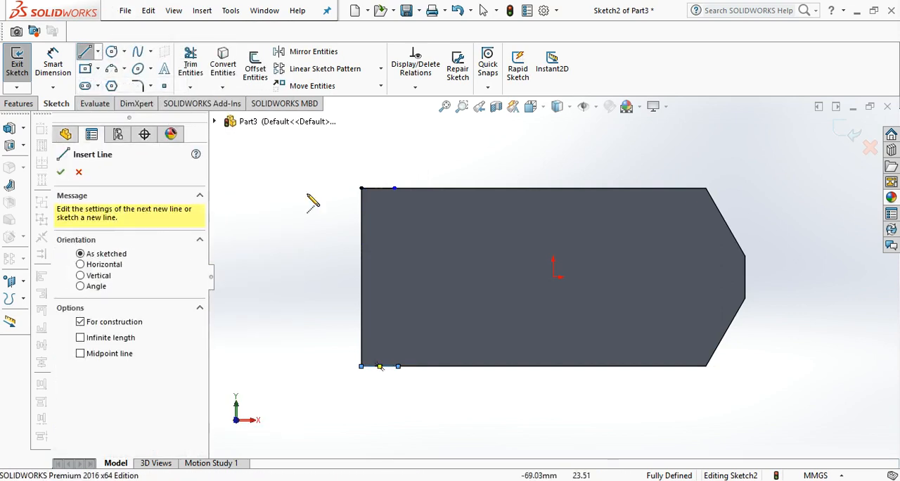
{"action": "key", "text": "Escape"}
Dimension the centerline on the upper edge to a length of 11 mm.
{"action": "left_click", "coordinate": [49, 74]}
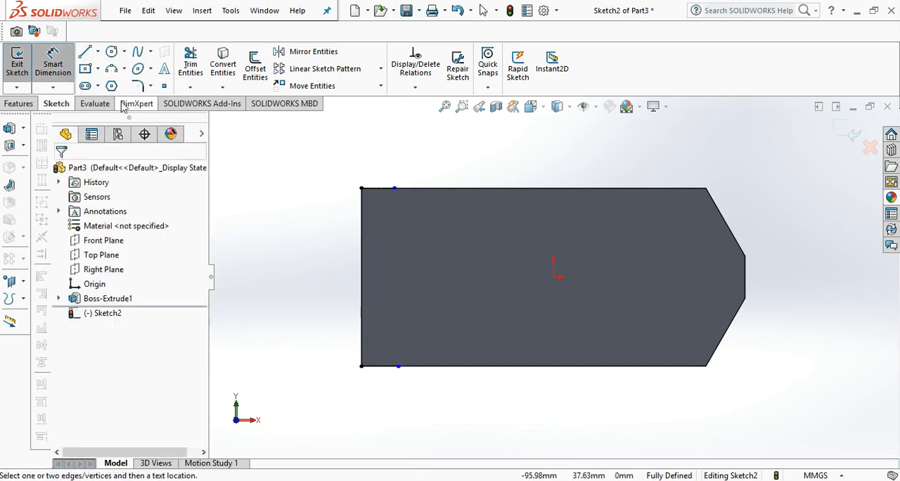
{"action": "left_click", "coordinate": [381, 190]}
{"action": "left_click", "coordinate": [381, 165]}
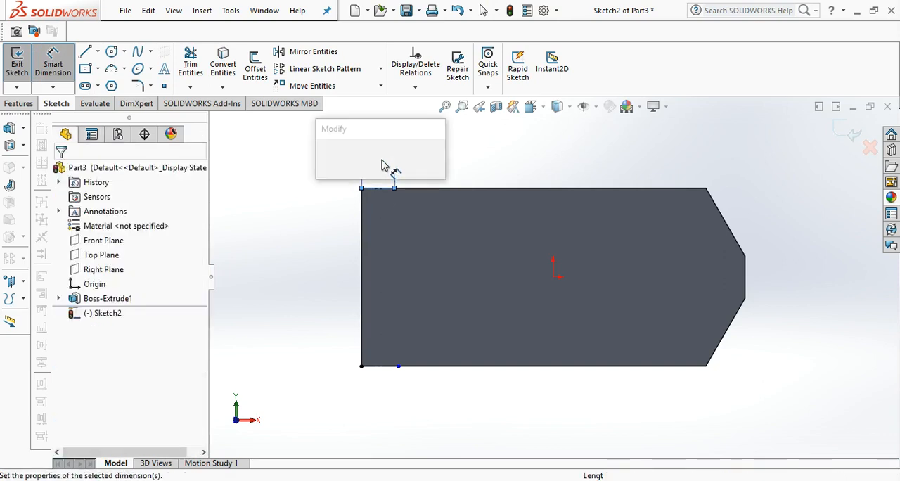
{"action": "type", "text": "11"}
{"action": "key", "text": "Return"}
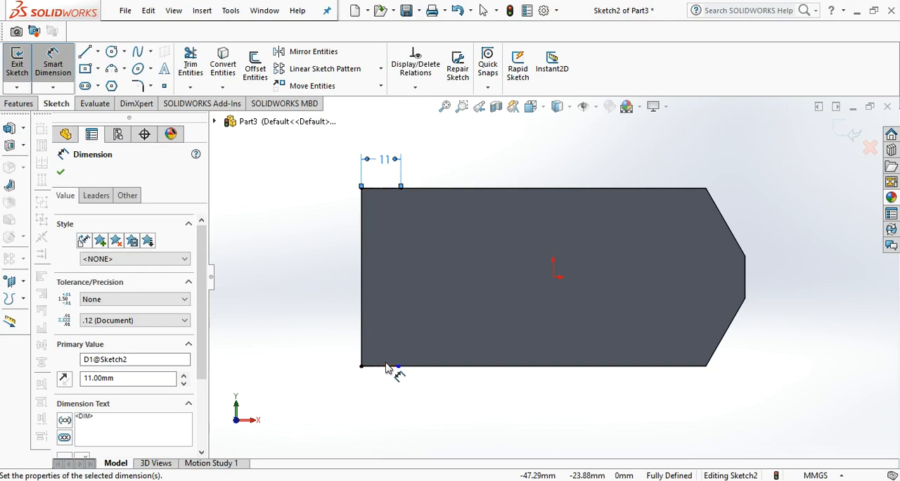
Dimension the centerline on the lower edge to a length of 11 mm.
{"action": "left_click", "coordinate": [386, 366]}
{"action": "left_click", "coordinate": [380, 385]}
{"action": "type", "text": "1"}
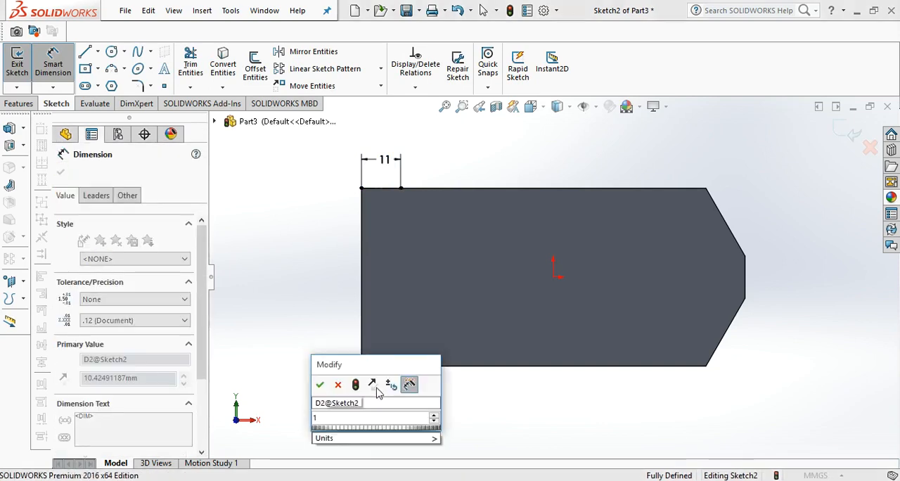
{"action": "type", "text": "1"}
{"action": "key", "text": "Return"}
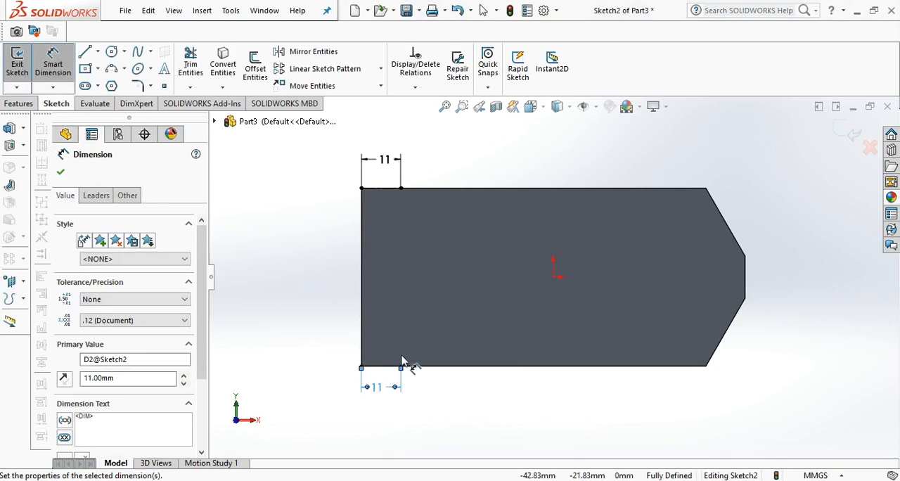
Draw a 3-point arc of about 71 mm radius between the two centerlines' inner endpoints, bulging toward the face's left edge.
{"action": "left_click", "coordinate": [123, 68]}
{"action": "left_click", "coordinate": [140, 117]}
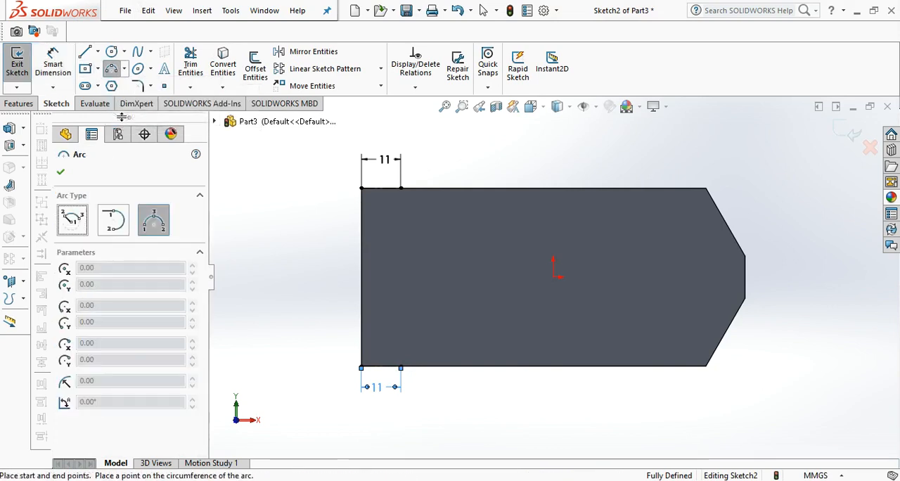
{"action": "left_click", "coordinate": [400, 188]}
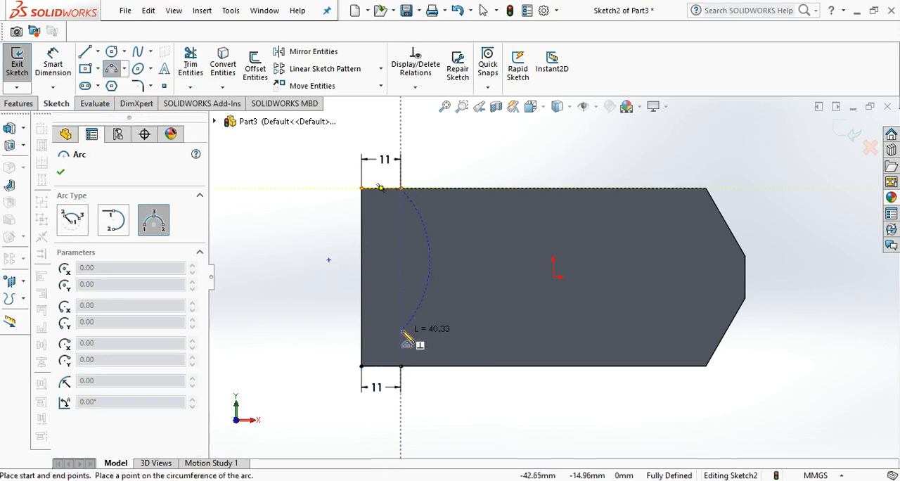
{"action": "left_click", "coordinate": [401, 366]}
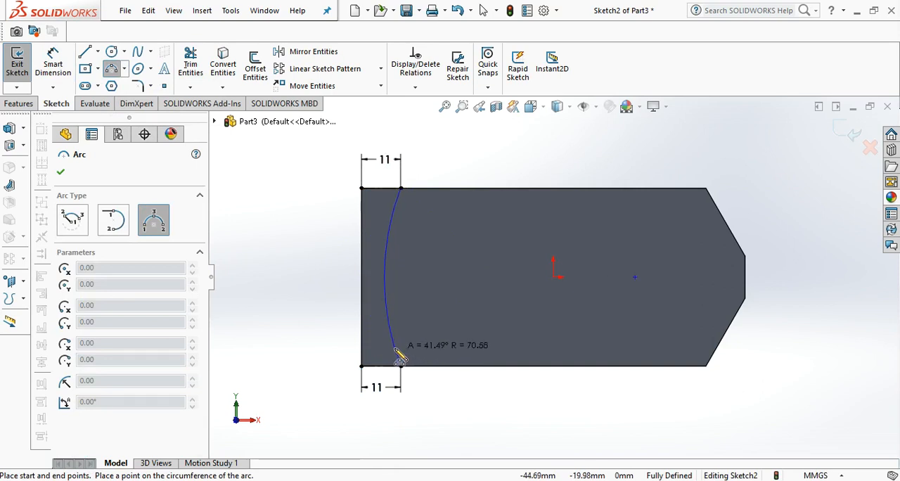
{"action": "left_click", "coordinate": [396, 351]}
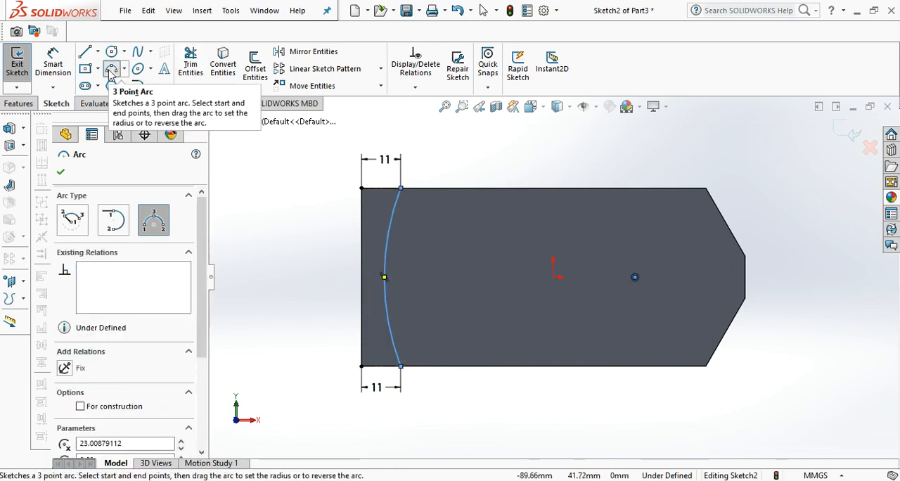
Dimension the arc's radius as 95 mm.
{"action": "left_click", "coordinate": [53, 63]}
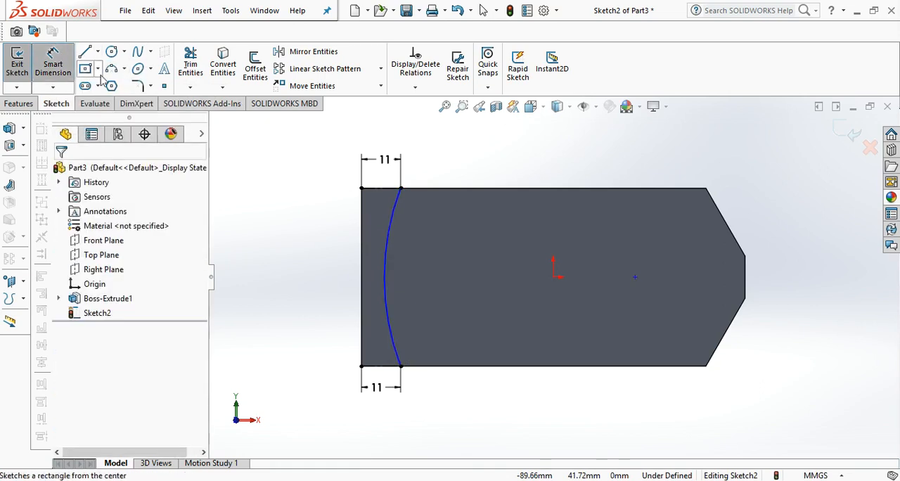
{"action": "left_click", "coordinate": [387, 264]}
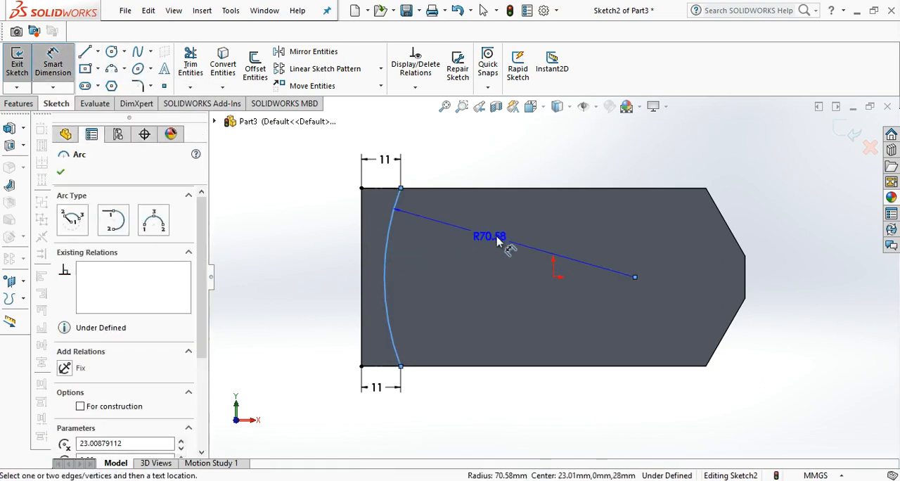
{"action": "left_click", "coordinate": [499, 243]}
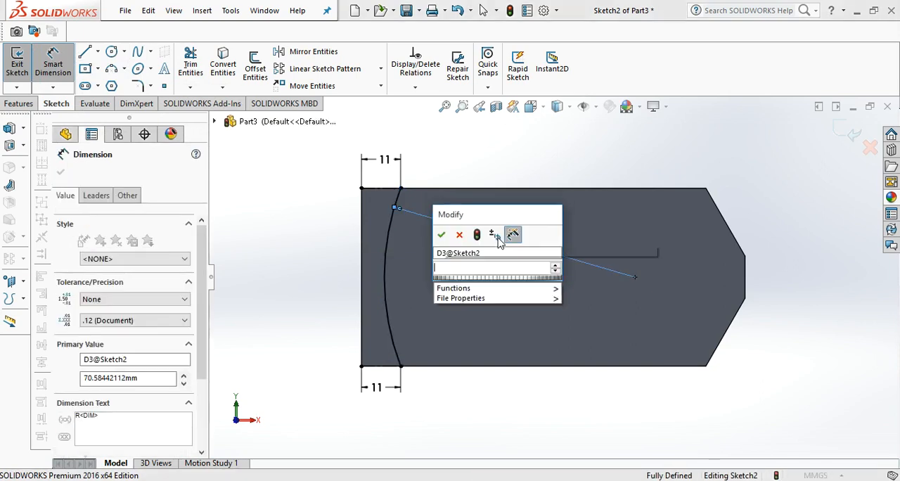
{"action": "type", "text": "95"}
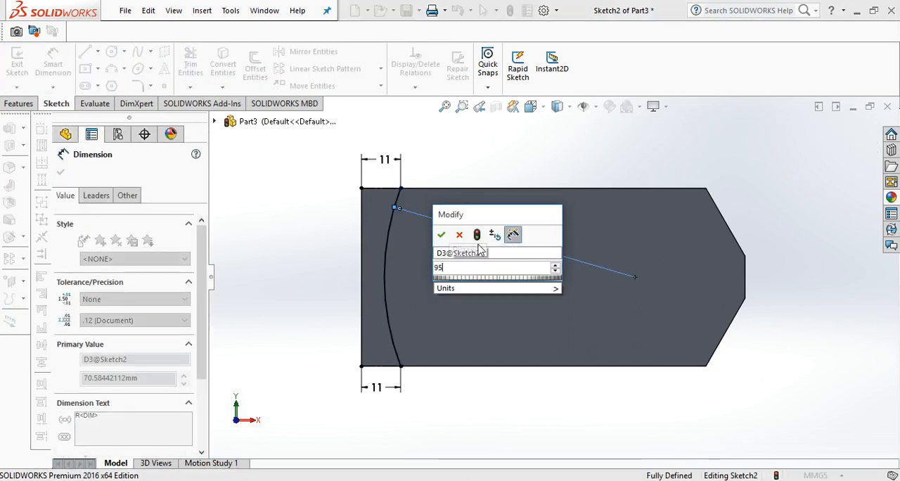
{"action": "key", "text": "Return"}
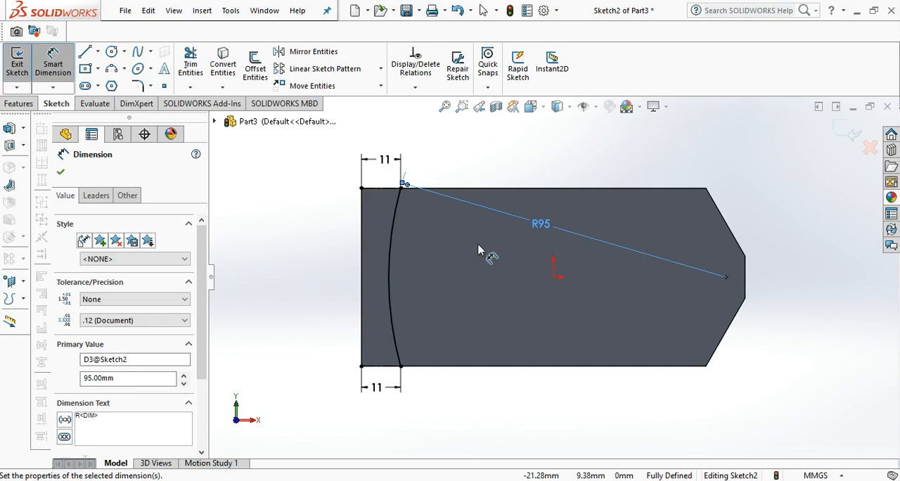
Draw a circle about 76 mm in diameter centered on the arc's center point.
{"action": "left_click", "coordinate": [112, 53]}
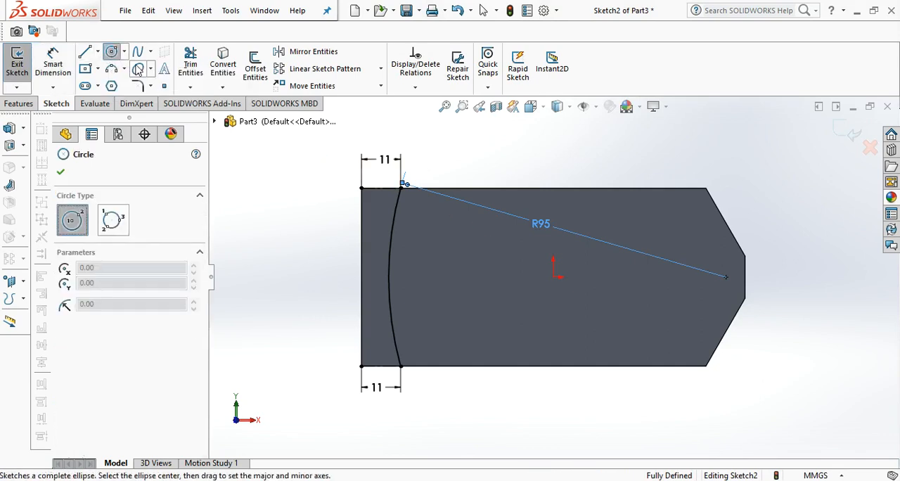
{"action": "left_click", "coordinate": [726, 277]}
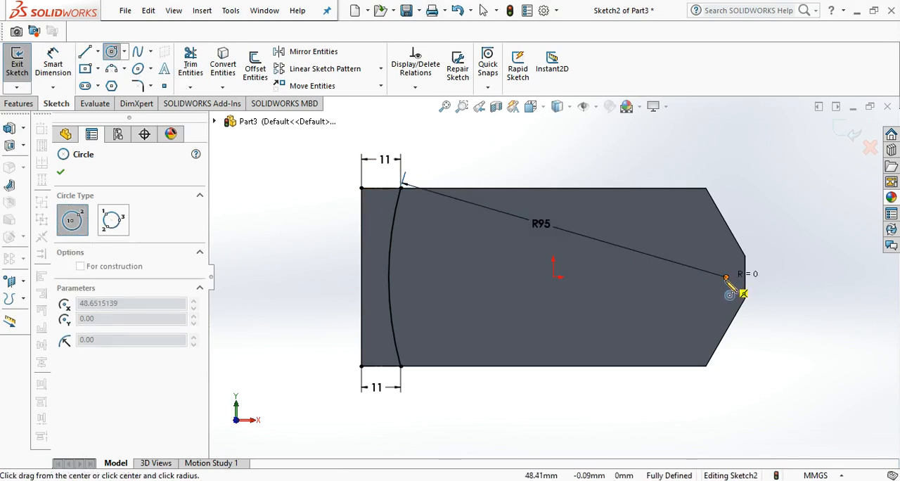
{"action": "left_click", "coordinate": [710, 413]}
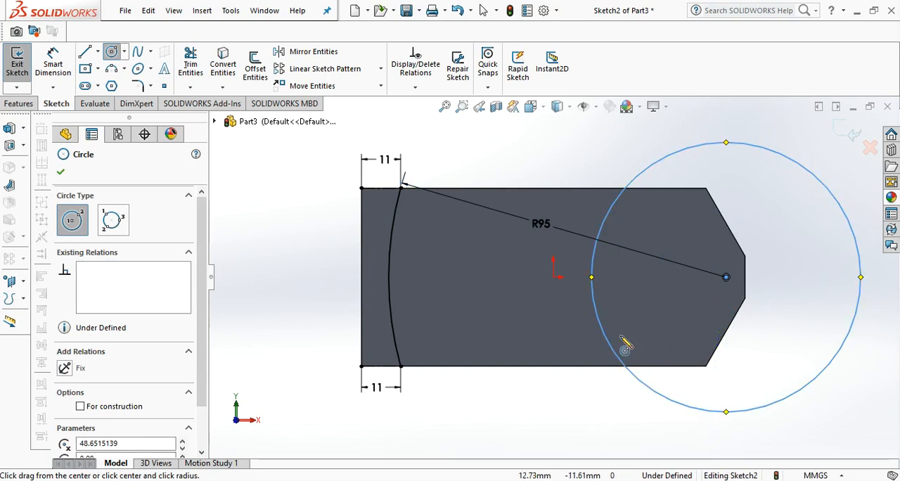
Dimension the circle's diameter as 140 mm, entered as 70+70.
{"action": "left_click", "coordinate": [66, 56]}
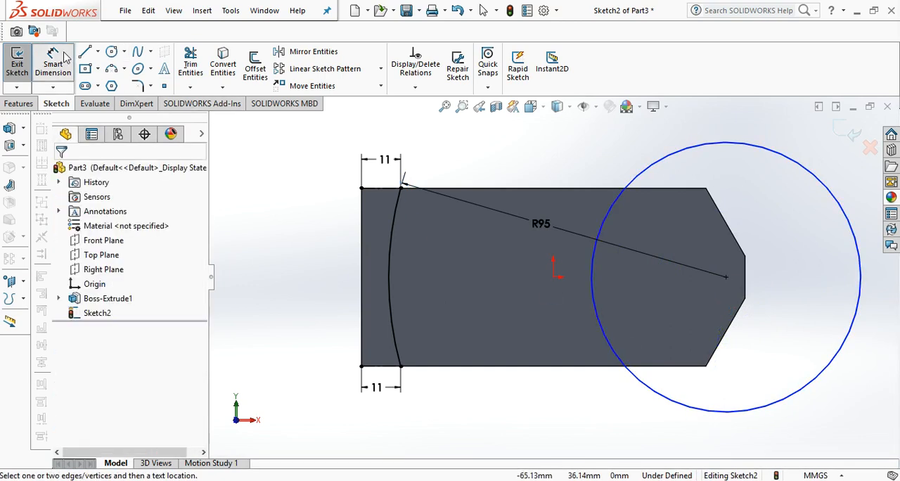
{"action": "left_click", "coordinate": [739, 144]}
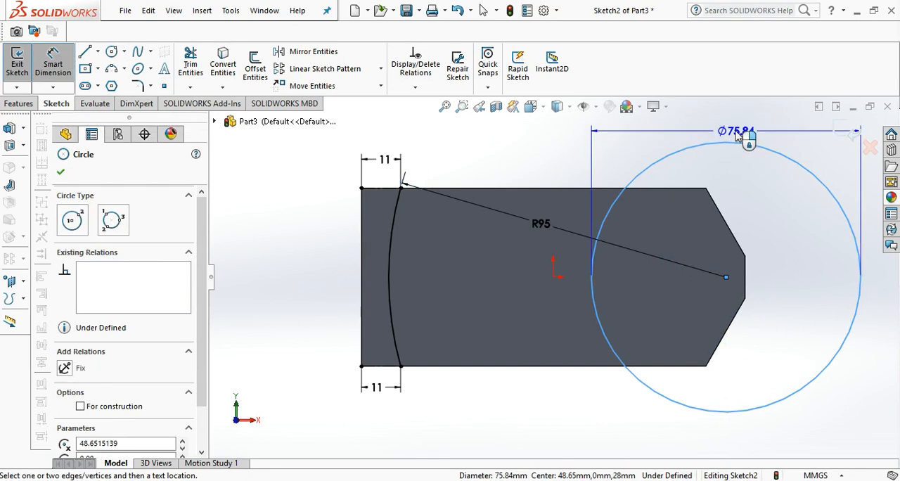
{"action": "left_click", "coordinate": [737, 138]}
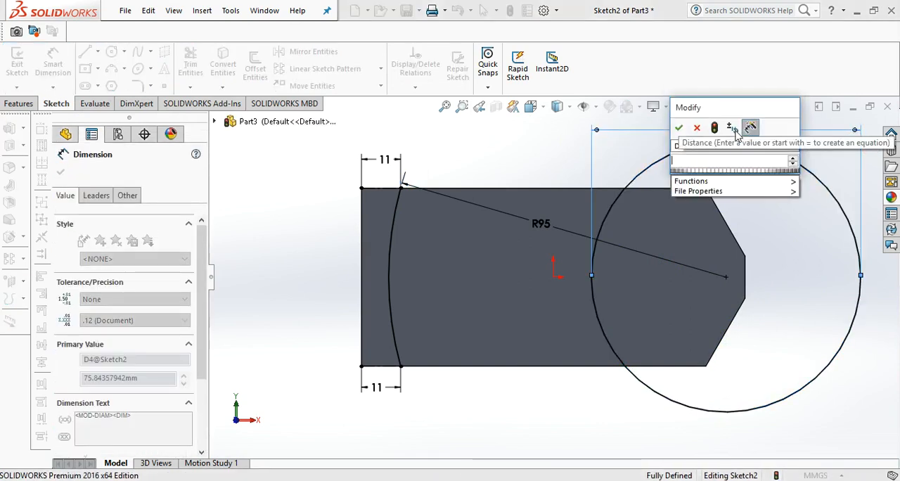
{"action": "type", "text": "70"}
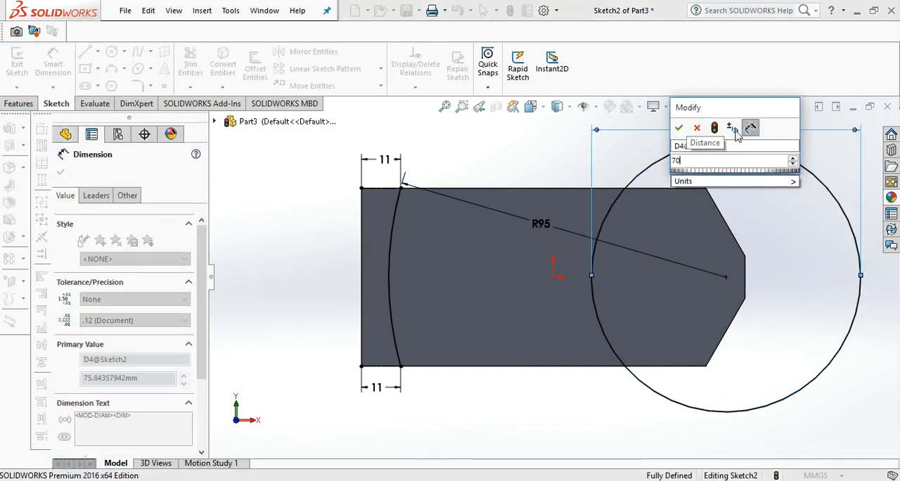
{"action": "type", "text": "+70"}
{"action": "key", "text": "Return"}
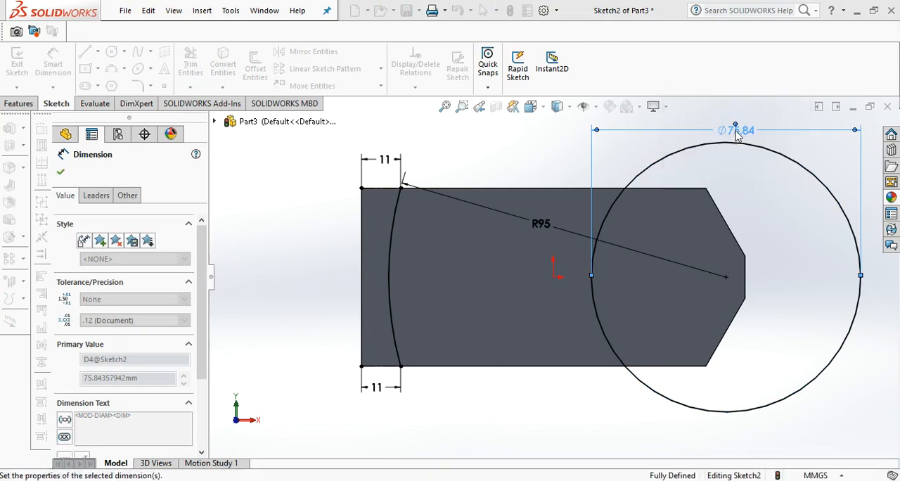
{"action": "left_click", "coordinate": [445, 107]}
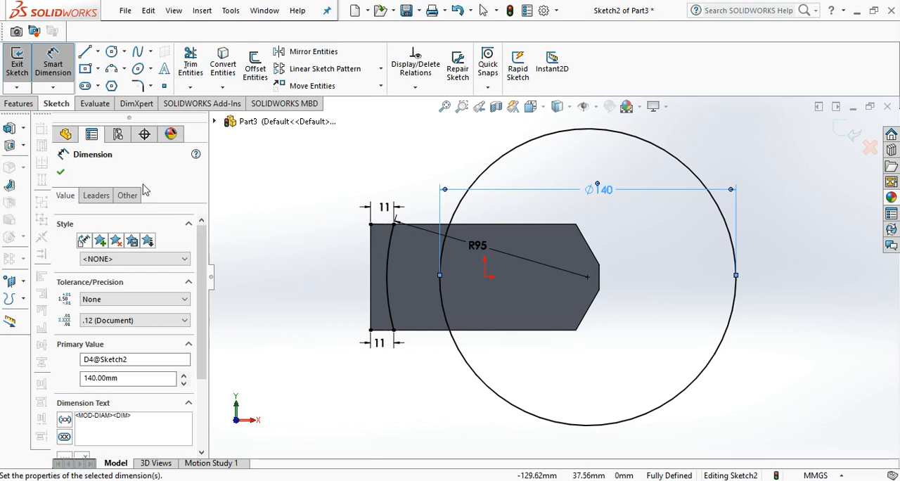
Draw two horizontal lines along the lower and upper edges from the R95 arc's endpoints to just past the circle, the lower one about 41 mm long.
{"action": "left_click", "coordinate": [97, 53]}
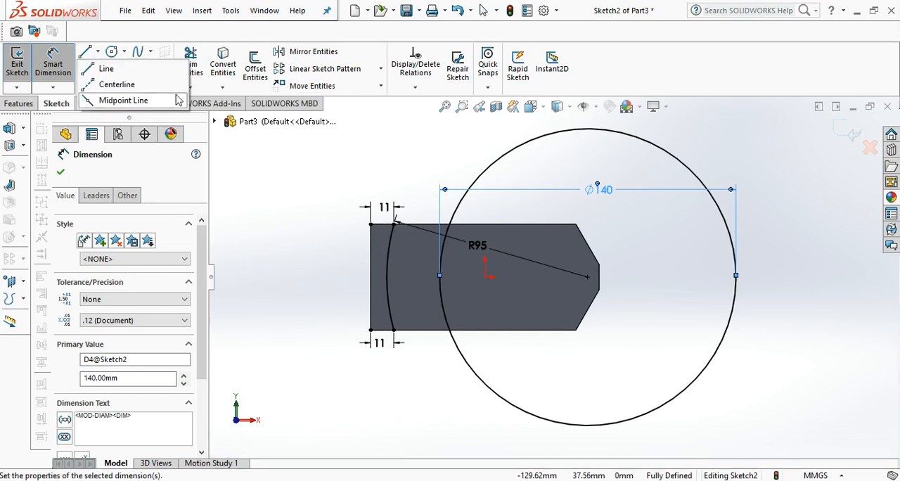
{"action": "left_click", "coordinate": [172, 68]}
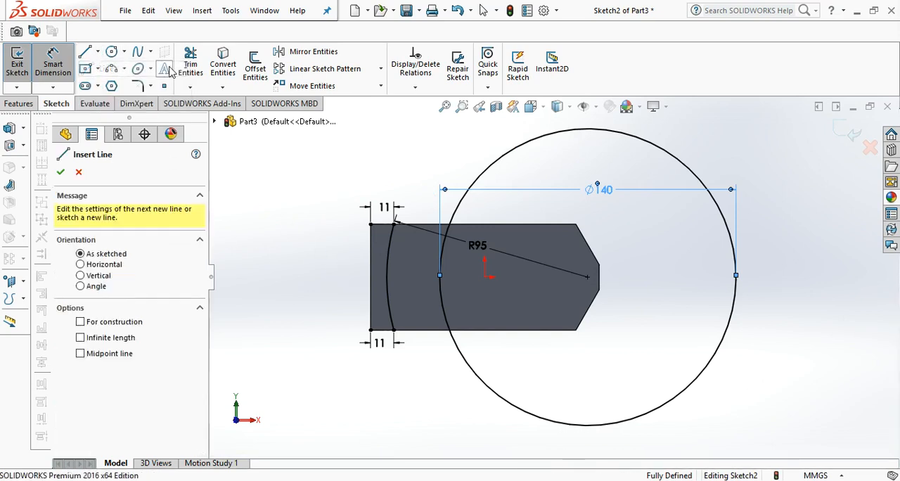
{"action": "left_click", "coordinate": [395, 330]}
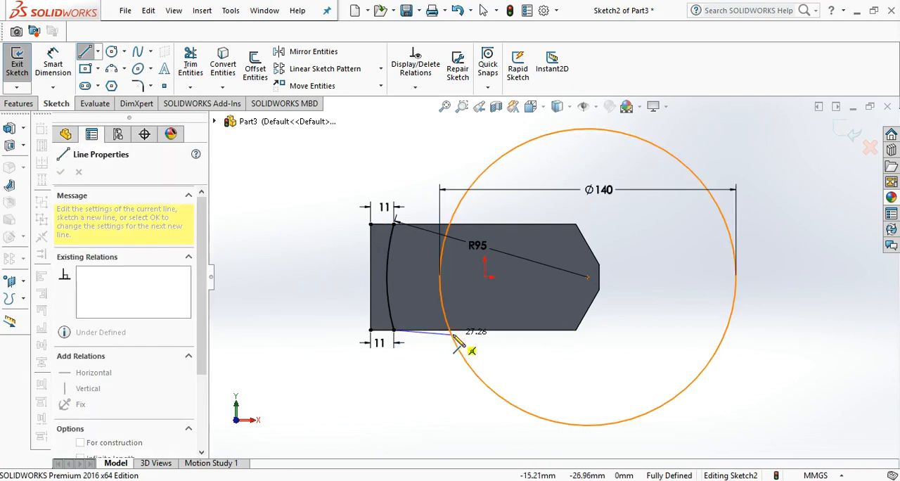
{"action": "double_click", "coordinate": [479, 329]}
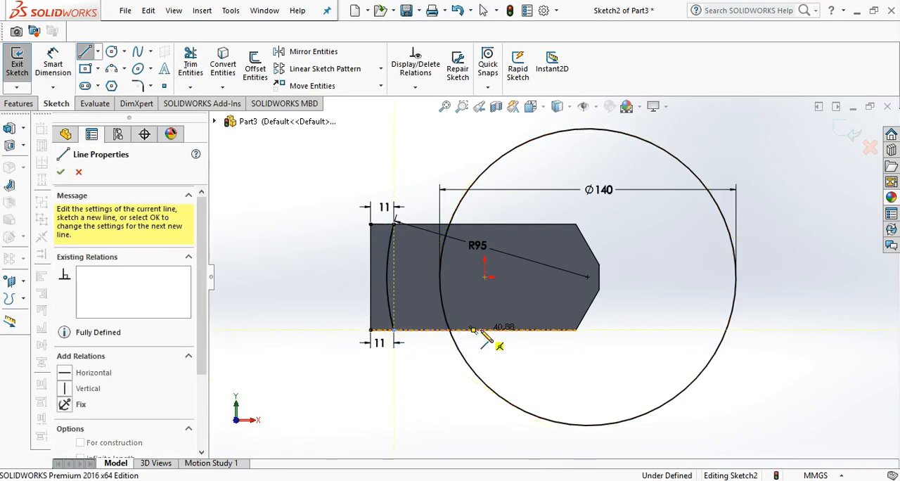
{"action": "left_click", "coordinate": [395, 224]}
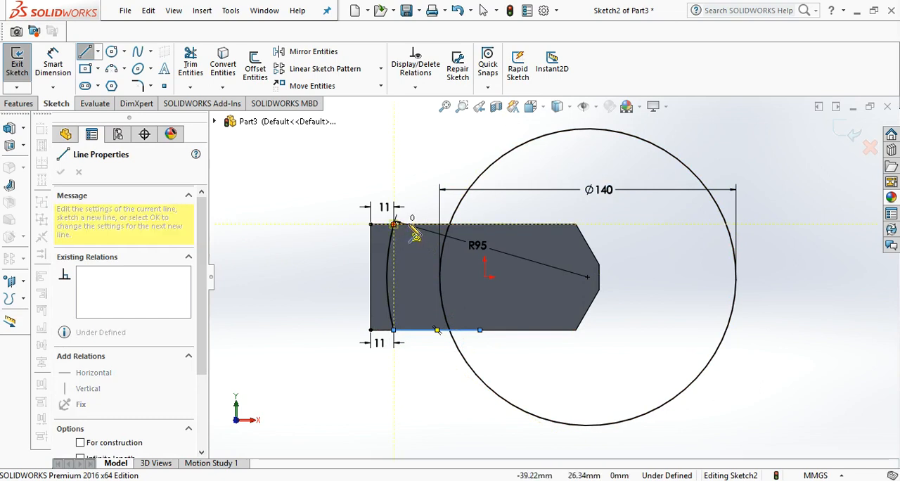
{"action": "double_click", "coordinate": [472, 224]}
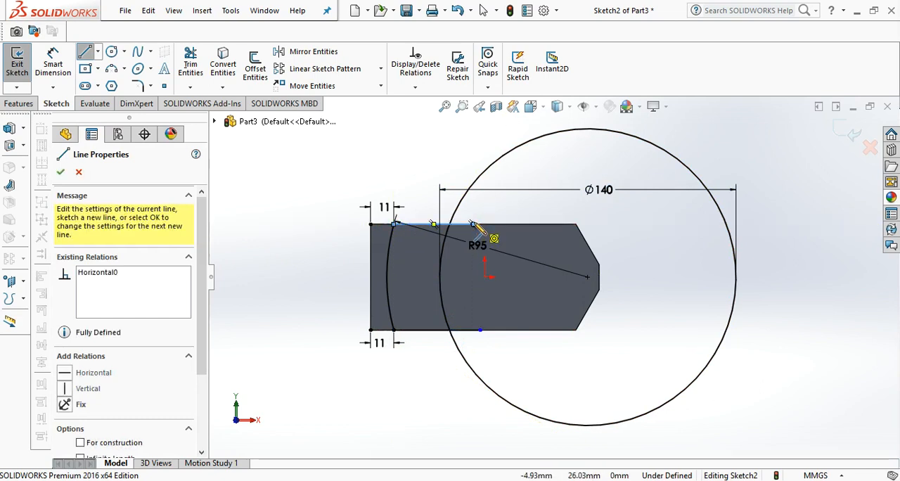
Trim the circle outside the block and the horizontal line ends beyond it, leaving a closed band between the two arcs.
{"action": "left_click", "coordinate": [196, 64]}
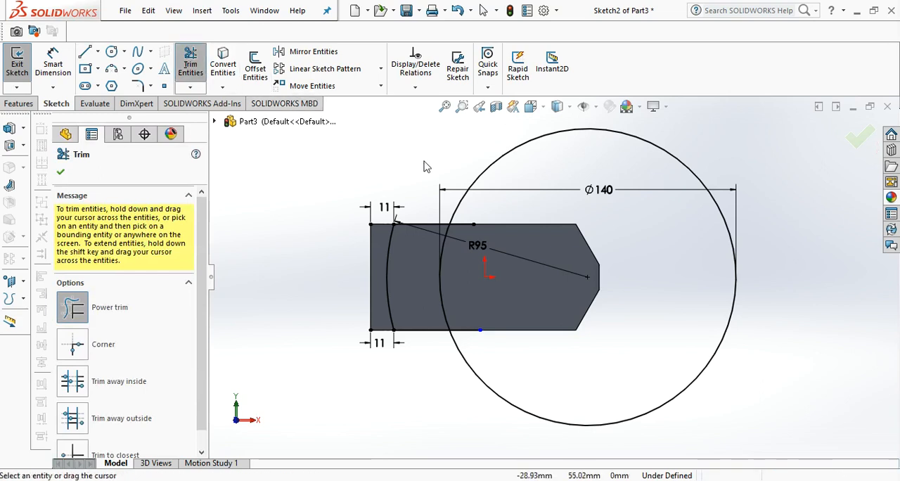
{"action": "left_click_drag", "start_coordinate": [471, 174], "coordinate": [513, 206]}
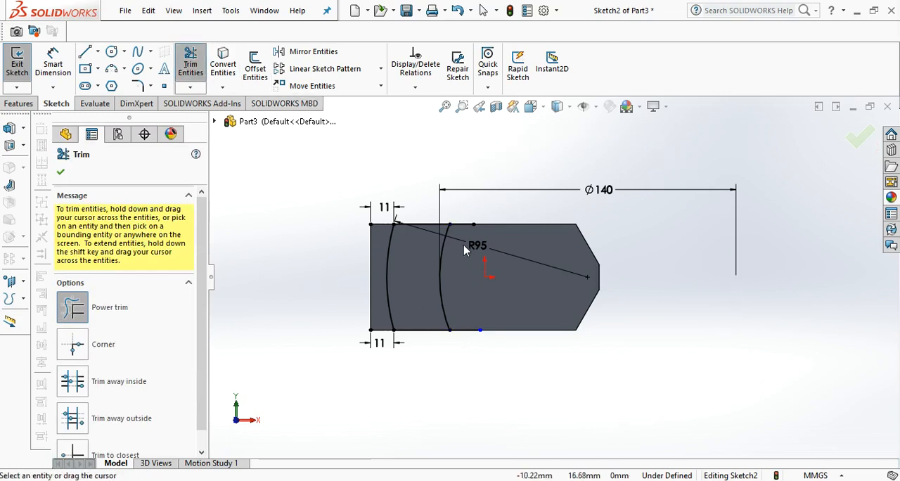
{"action": "left_click_drag", "start_coordinate": [461, 322], "coordinate": [462, 355]}
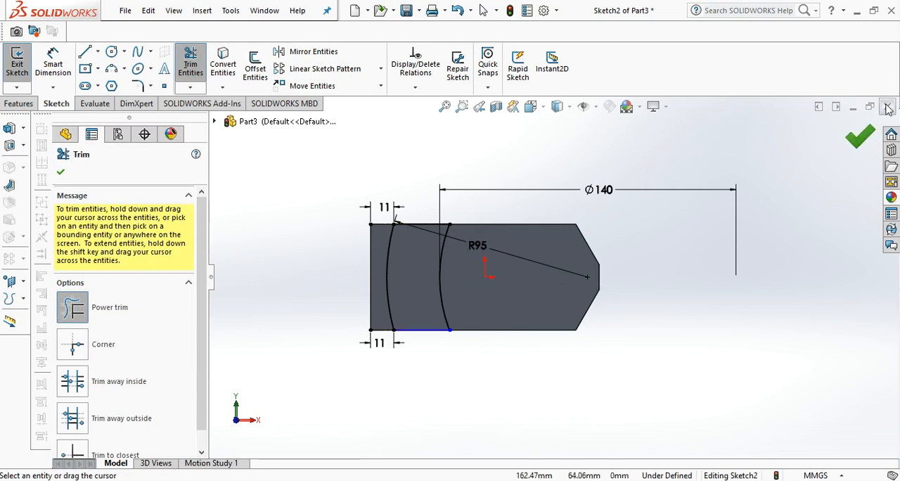
{"action": "left_click", "coordinate": [860, 141]}
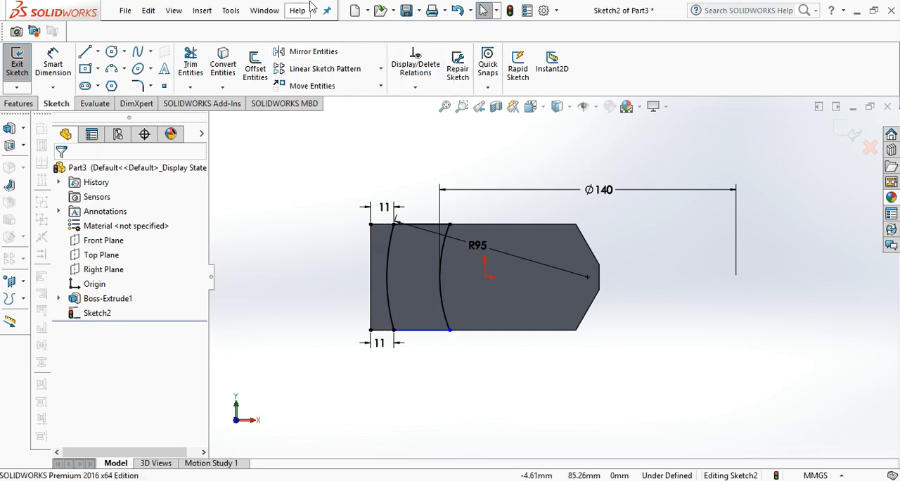
Draw a vertical line across the face from the upper to the lower edge, about 42 mm from the short right-end edge.
{"action": "left_click", "coordinate": [97, 53]}
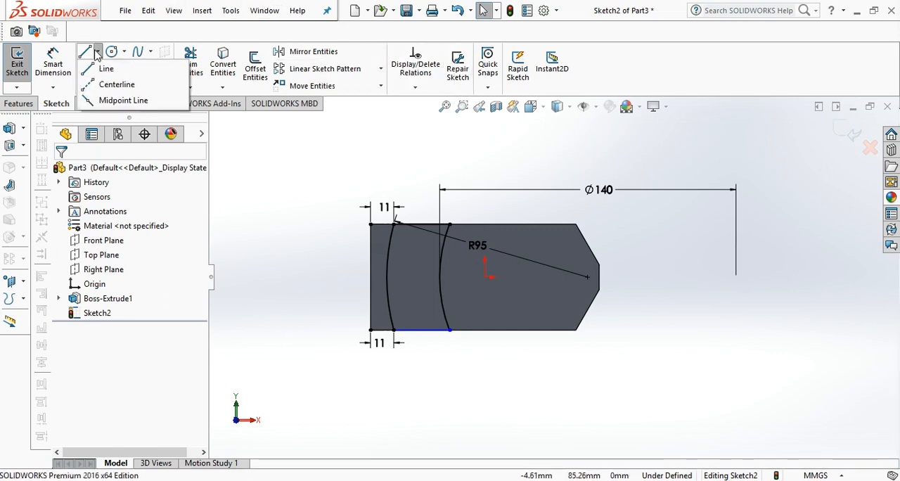
{"action": "left_click", "coordinate": [100, 68]}
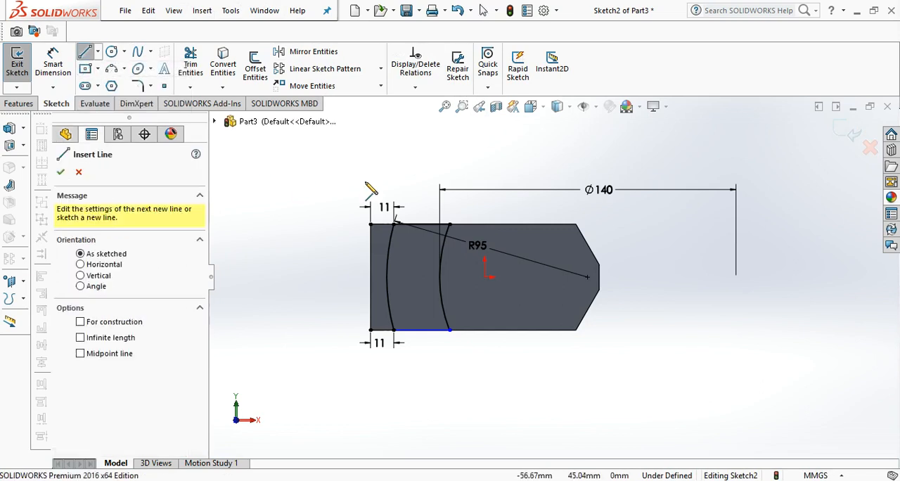
{"action": "left_click", "coordinate": [512, 225]}
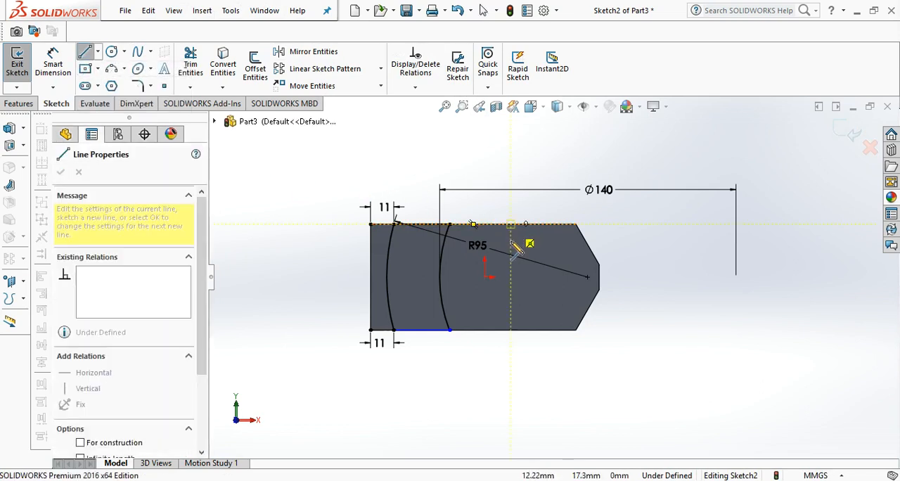
{"action": "left_click", "coordinate": [511, 330]}
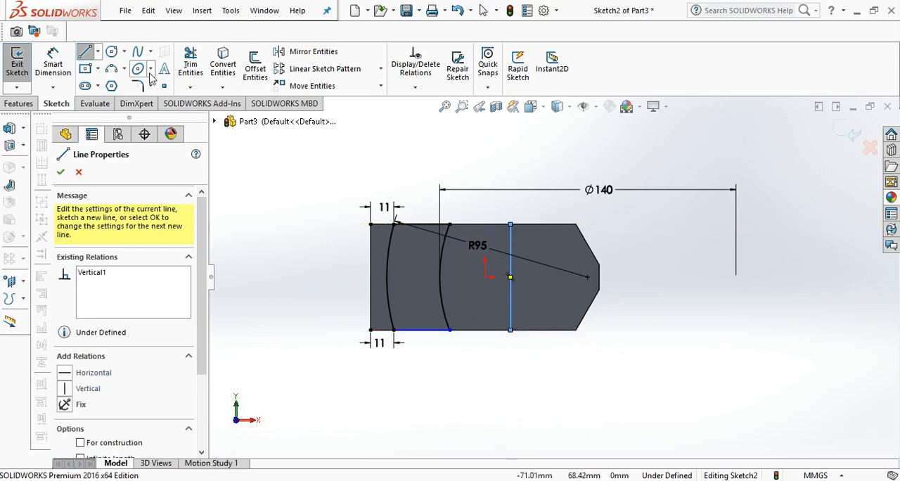
Dimension the distance between the short right-end edge and the vertical line as 53 mm.
{"action": "left_click", "coordinate": [54, 62]}
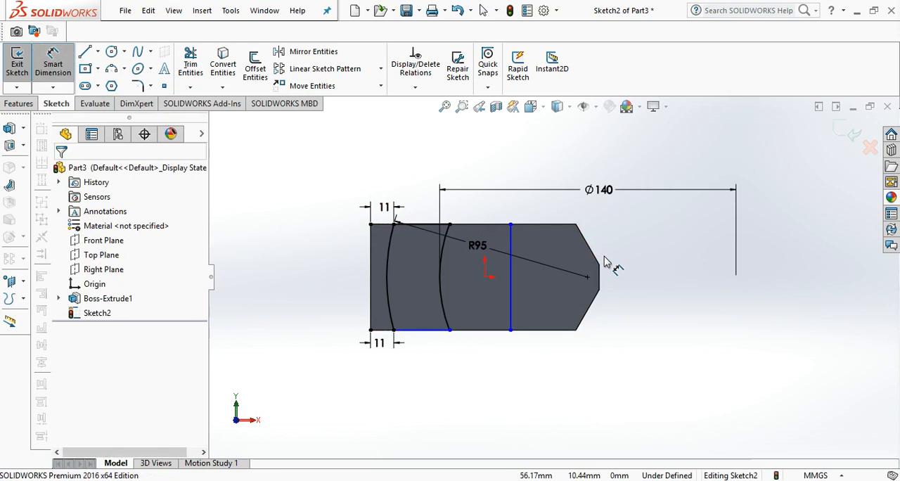
{"action": "left_click", "coordinate": [598, 277]}
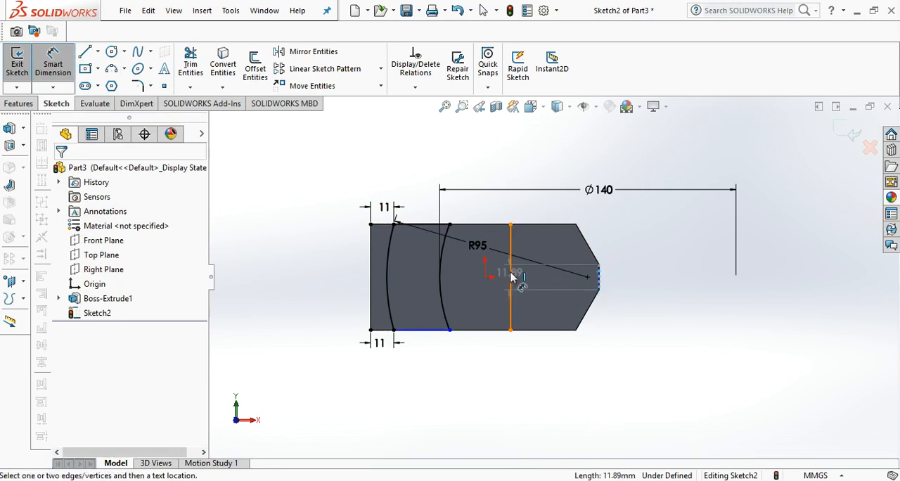
{"action": "left_click", "coordinate": [510, 276]}
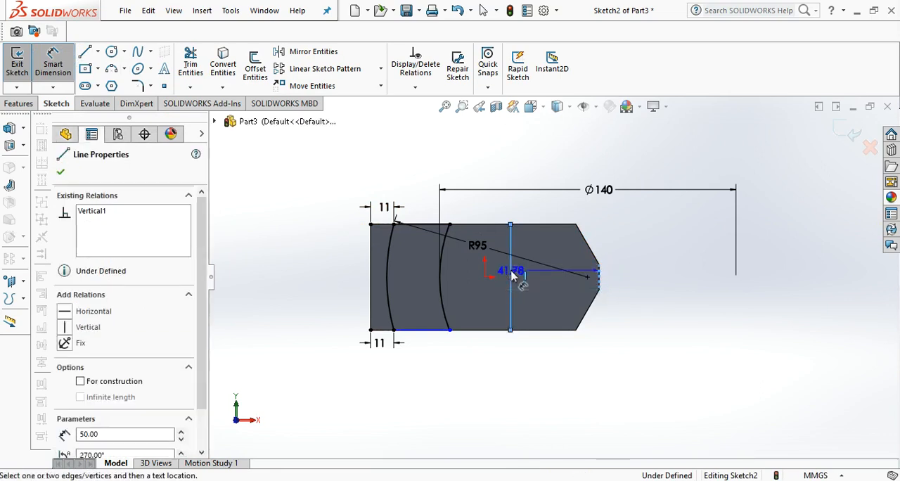
{"action": "left_click", "coordinate": [523, 202]}
{"action": "key", "text": "BackSpace"}
{"action": "type", "text": "33"}
{"action": "key", "text": "Return"}
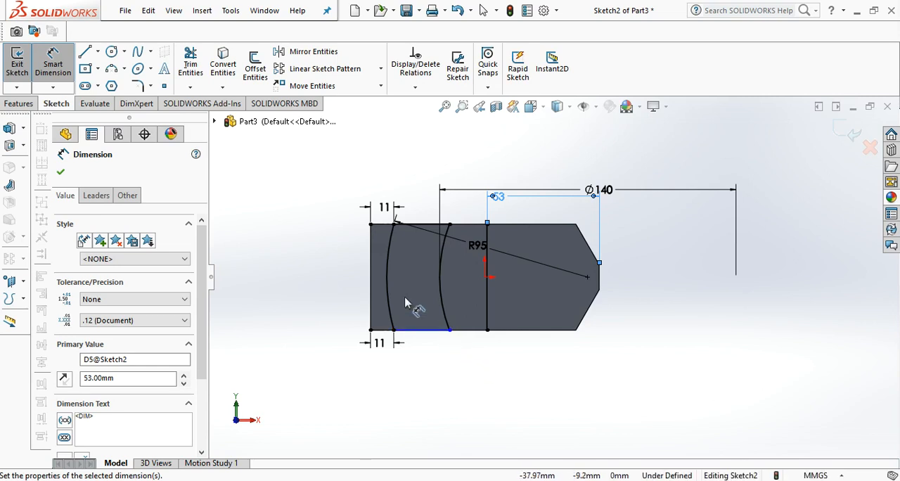
Convert the two angled edges and the short vertical edge at the block's right end into sketch entities.
{"action": "left_click", "coordinate": [223, 66]}
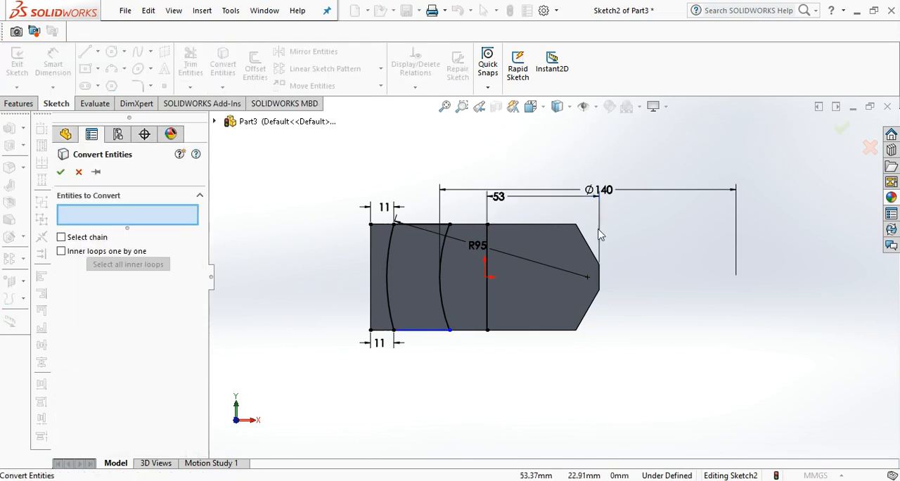
{"action": "left_click", "coordinate": [593, 253]}
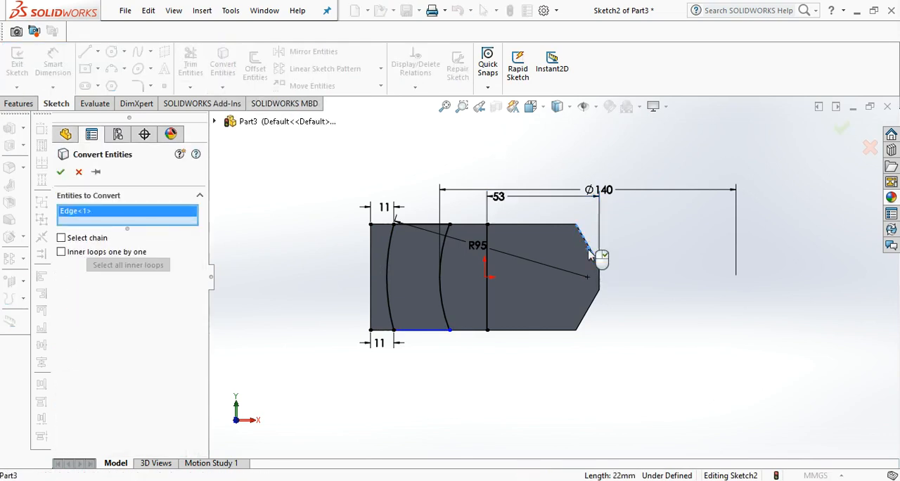
{"action": "left_click", "coordinate": [599, 281]}
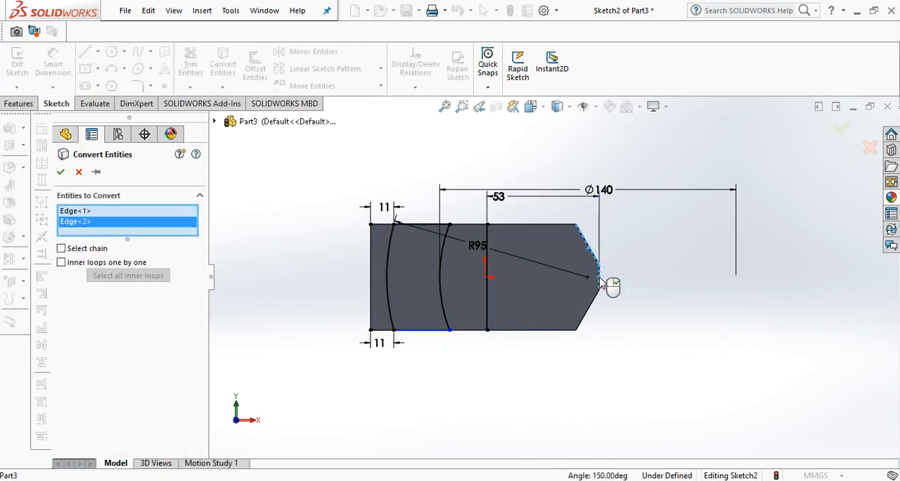
{"action": "left_click", "coordinate": [588, 314]}
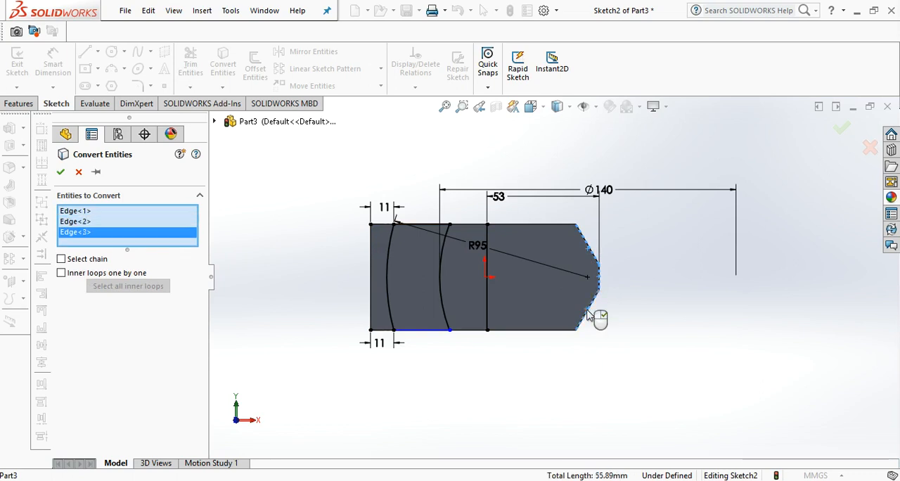
{"action": "left_click", "coordinate": [844, 131]}
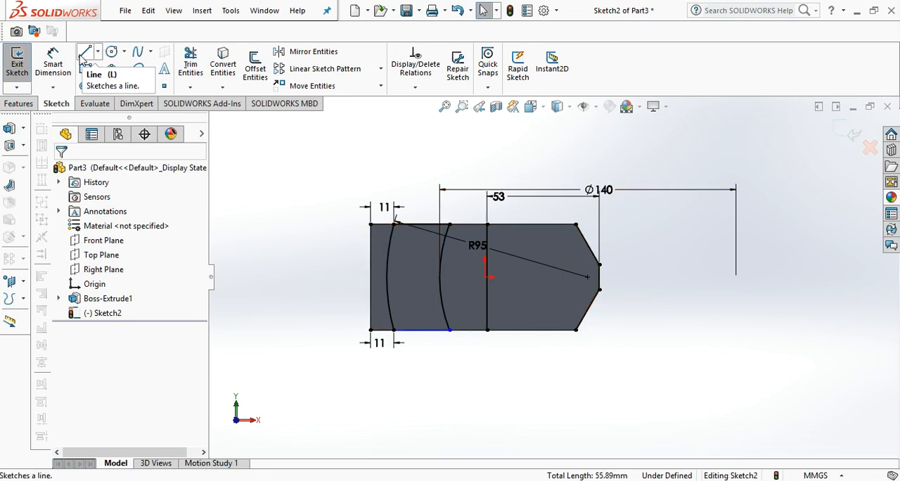
Draw horizontal lines along the upper and lower edges from the vertical line's endpoints to the angled edges, closing the right-hand profile.
{"action": "left_click", "coordinate": [85, 54]}
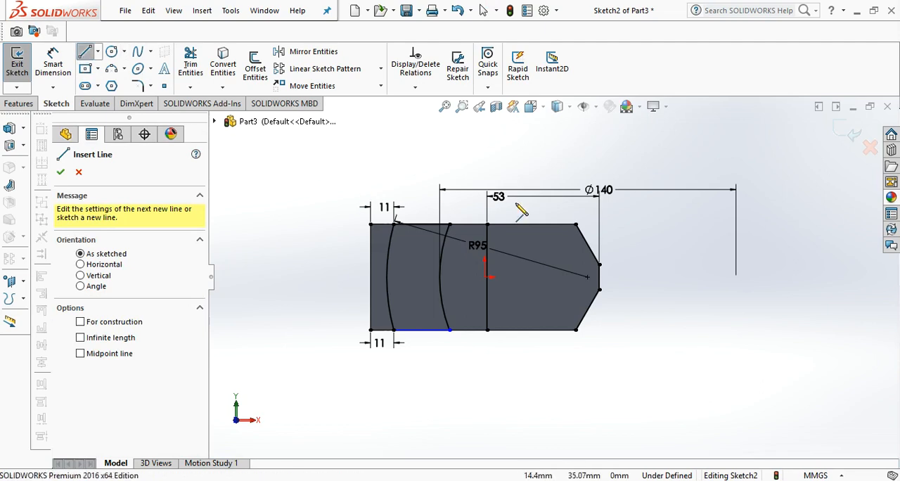
{"action": "left_click", "coordinate": [496, 225]}
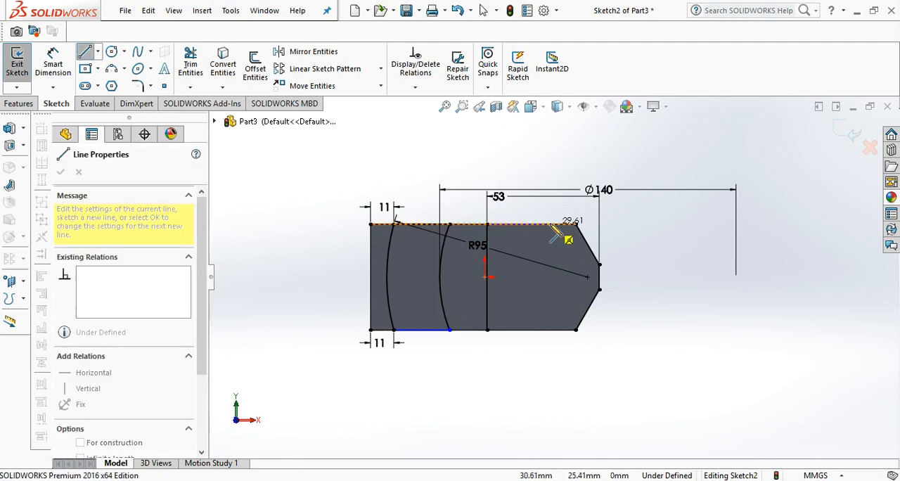
{"action": "double_click", "coordinate": [576, 224]}
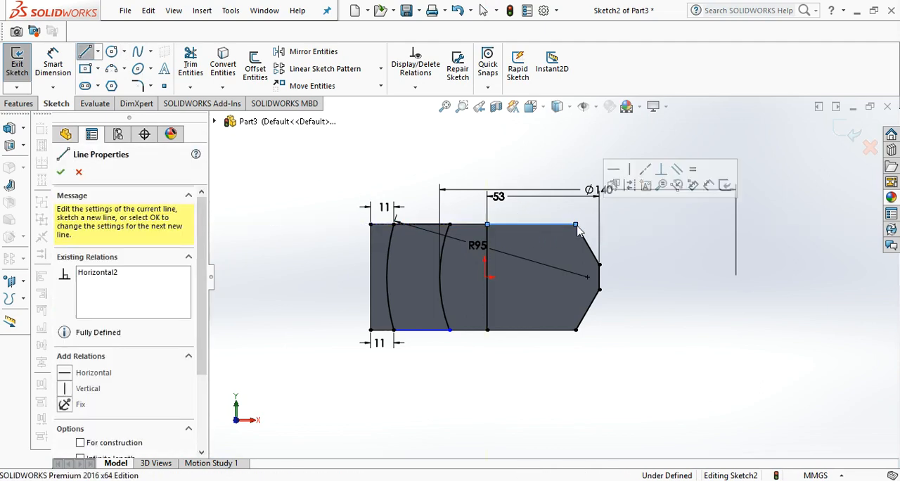
{"action": "left_click", "coordinate": [487, 329]}
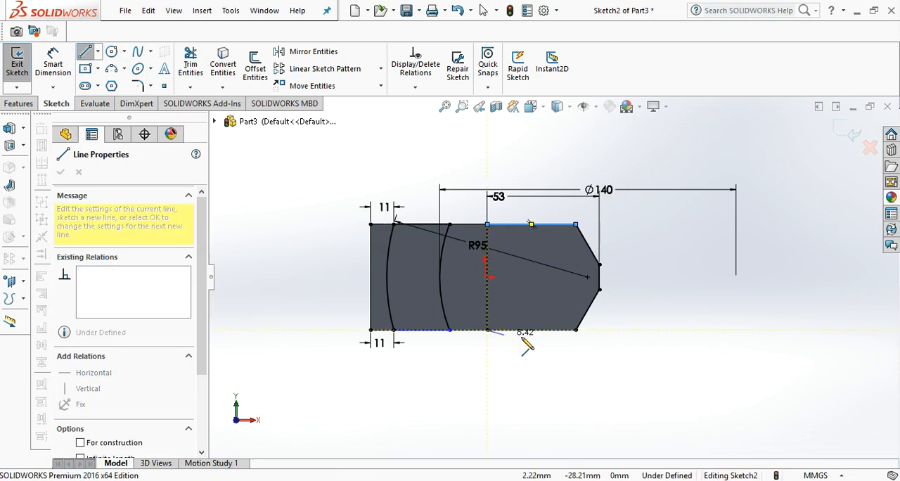
{"action": "double_click", "coordinate": [576, 330]}
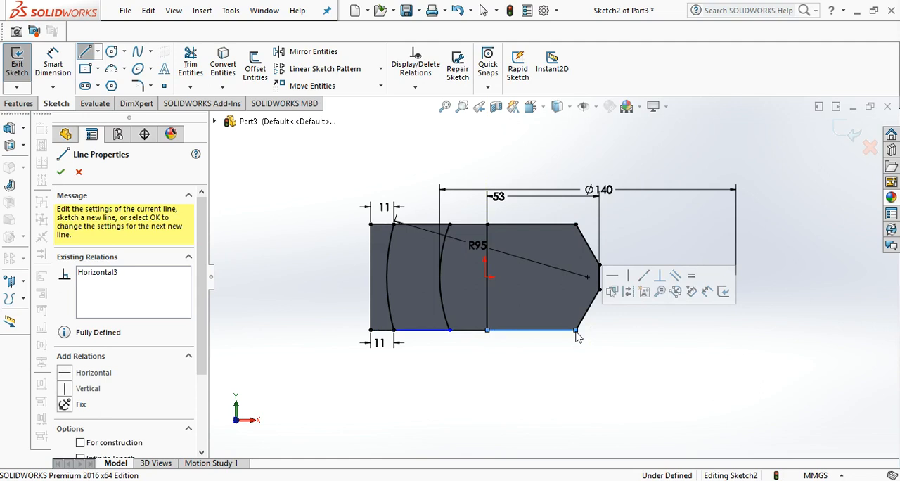
Cut the arc-bounded and right-end profiles 6 mm deep into the block with a blind Extruded Cut.
{"action": "left_click", "coordinate": [18, 104]}
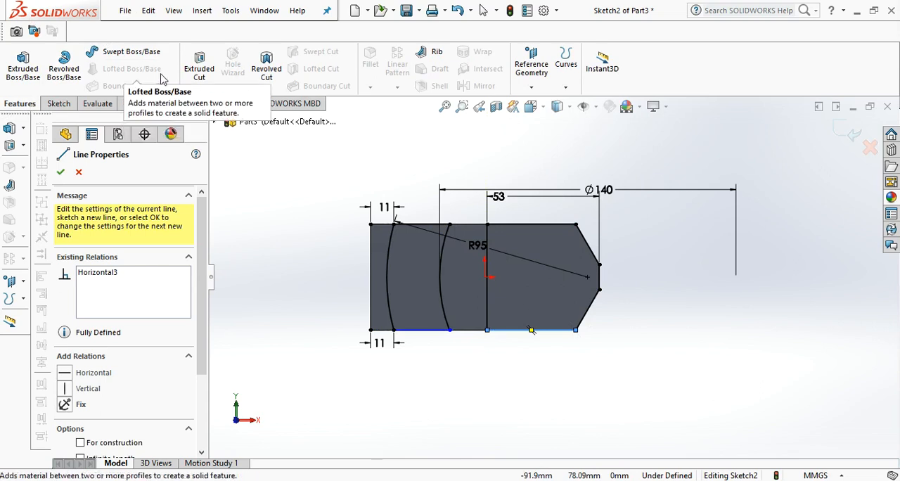
{"action": "left_click", "coordinate": [196, 64]}
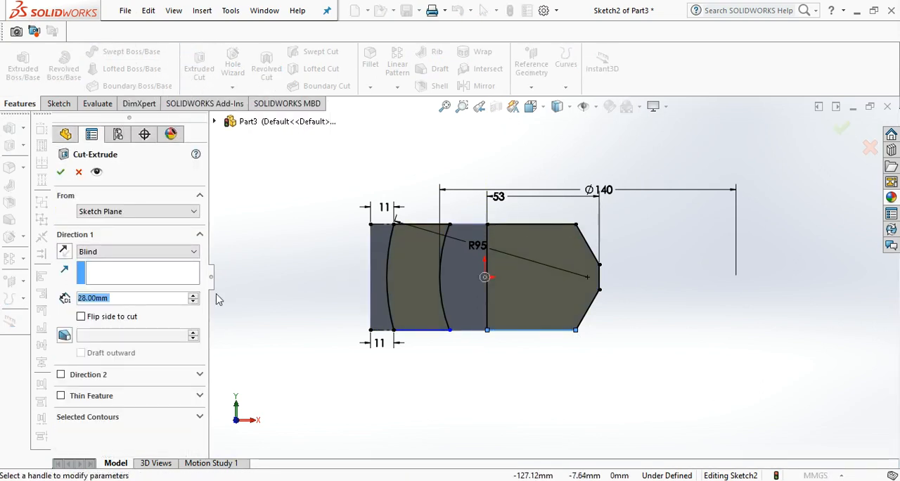
{"action": "type", "text": "6"}
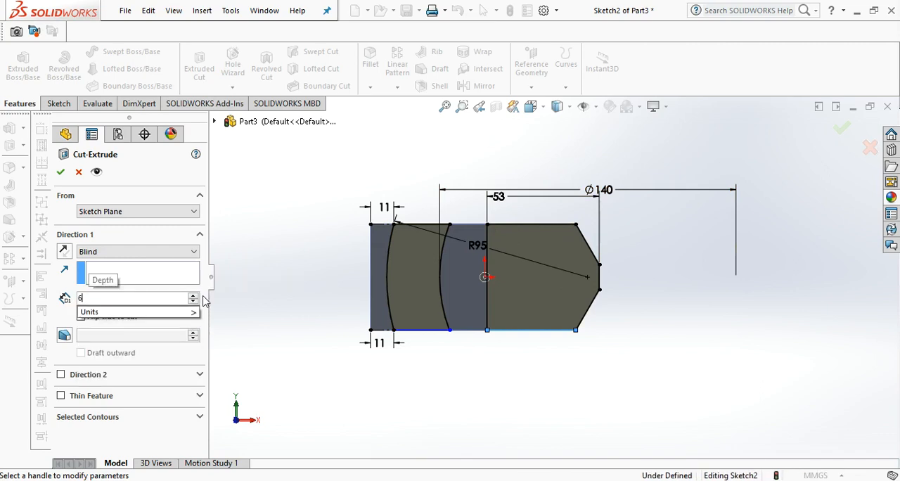
{"action": "key", "text": "Return"}
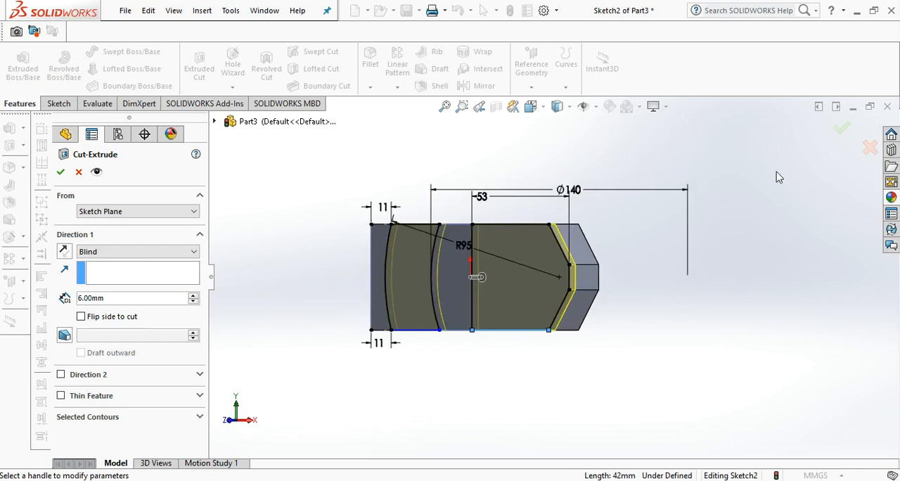
{"action": "left_click", "coordinate": [843, 135]}
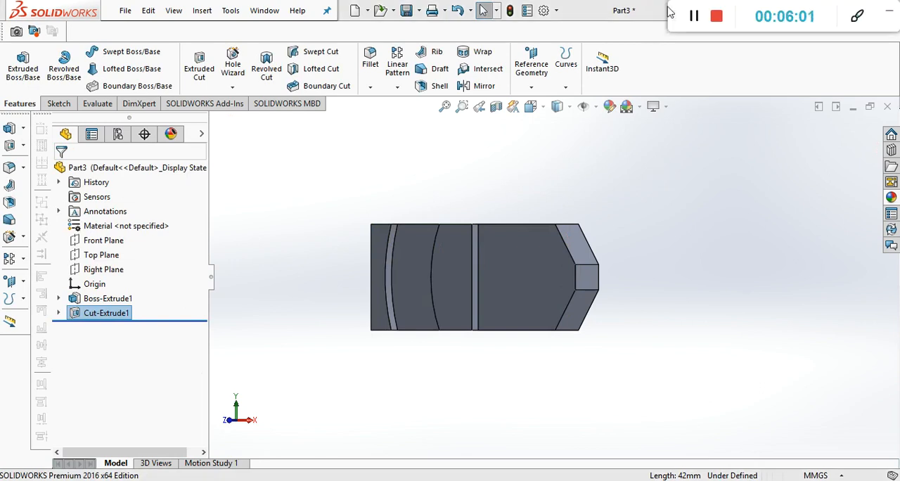
{"action": "left_click", "coordinate": [696, 16]}
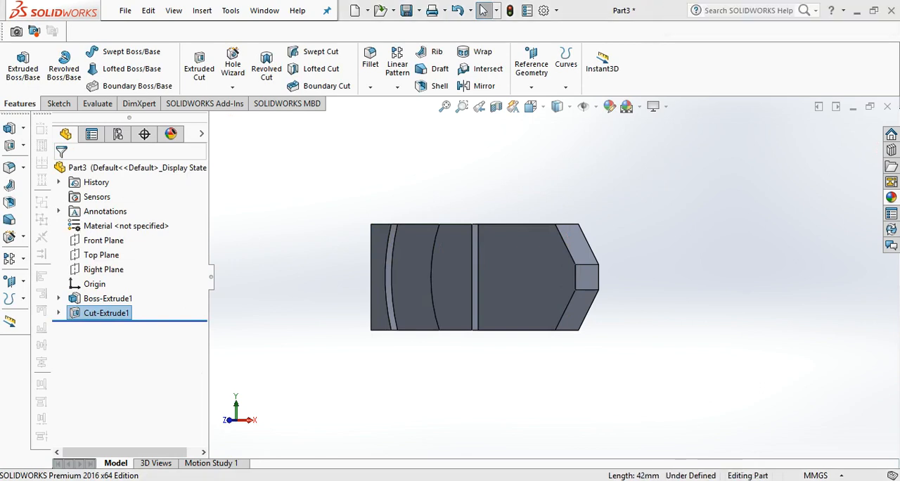
Start a new sketch on the recessed face between the two curved edges, using the 3 Point Arc tool.
{"action": "left_click", "coordinate": [417, 282]}
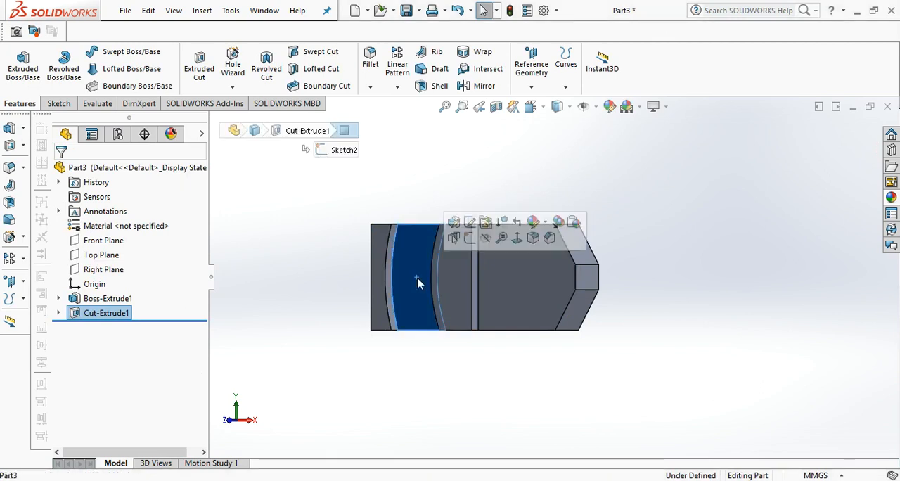
{"action": "left_click", "coordinate": [517, 237]}
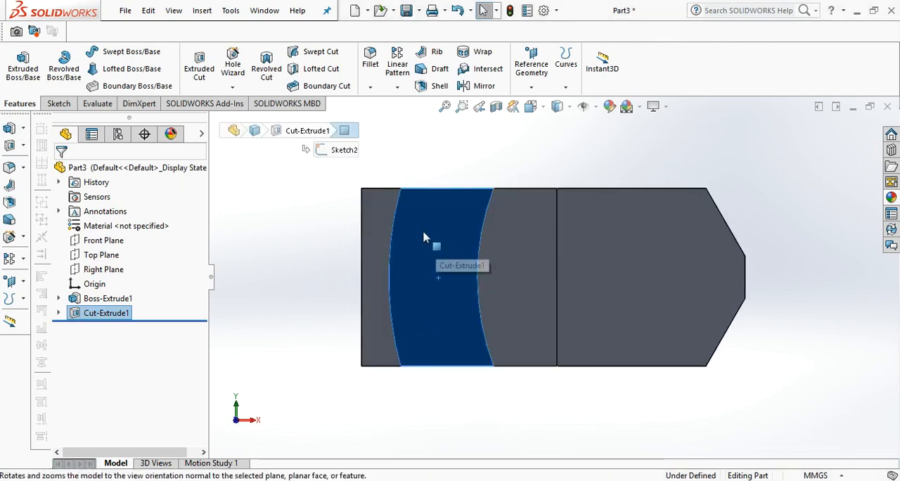
{"action": "left_click", "coordinate": [281, 104]}
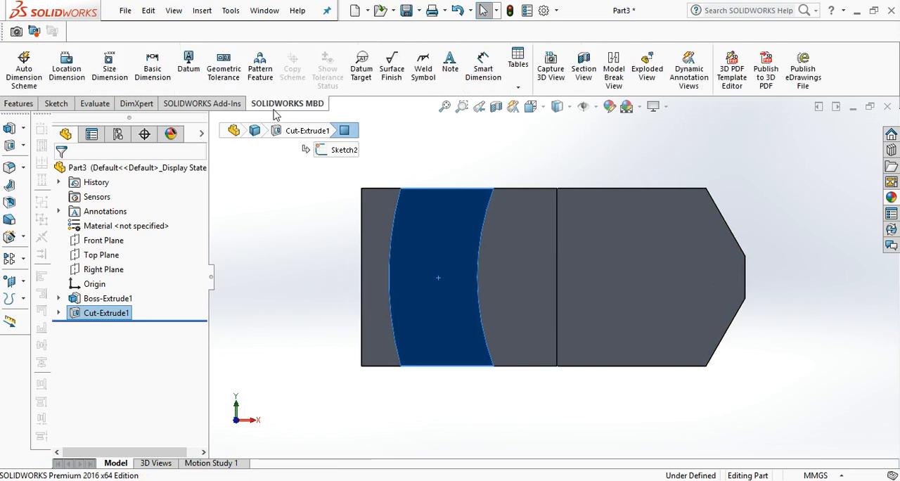
{"action": "left_click", "coordinate": [258, 226]}
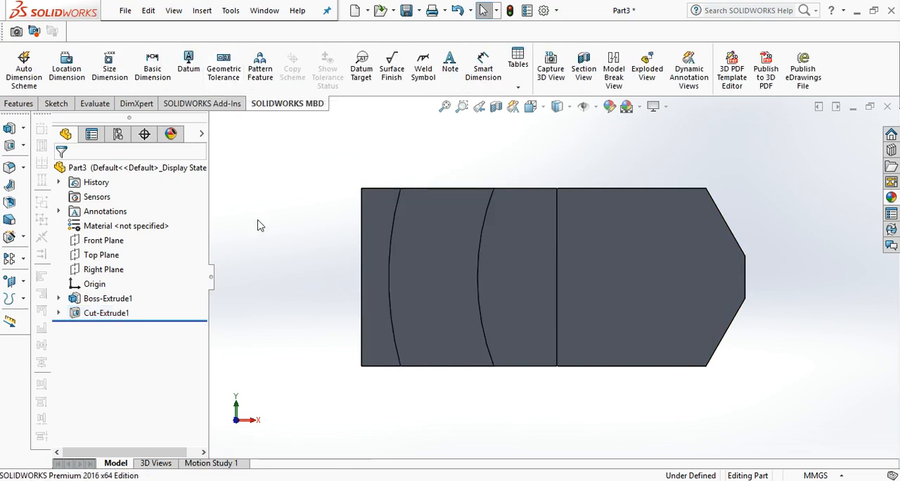
{"action": "left_click", "coordinate": [57, 105]}
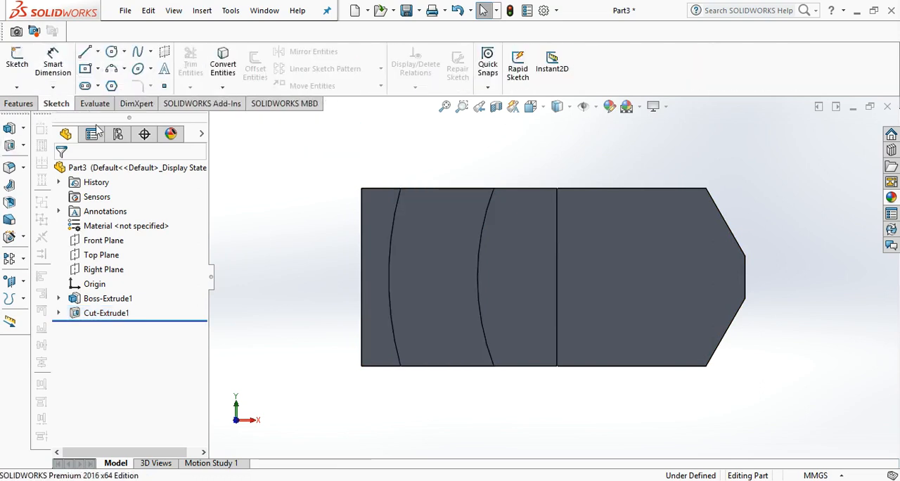
{"action": "left_click", "coordinate": [123, 71]}
{"action": "left_click", "coordinate": [125, 117]}
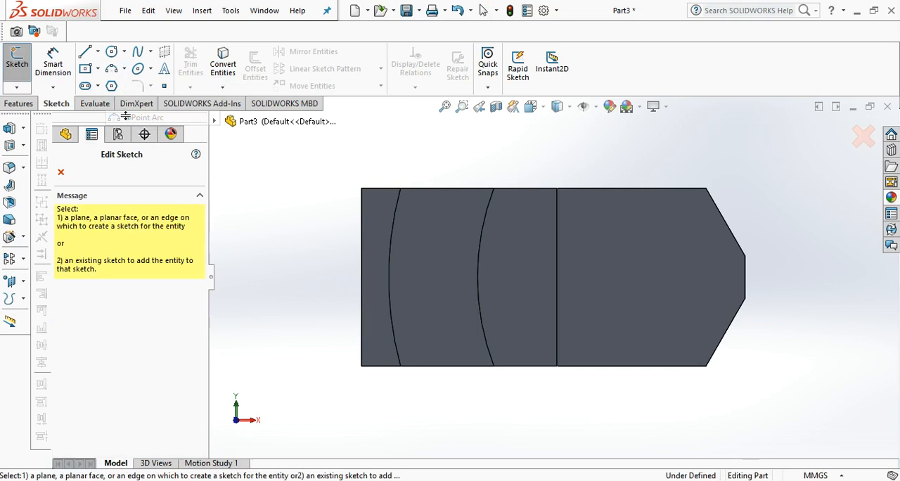
{"action": "left_click", "coordinate": [443, 220]}
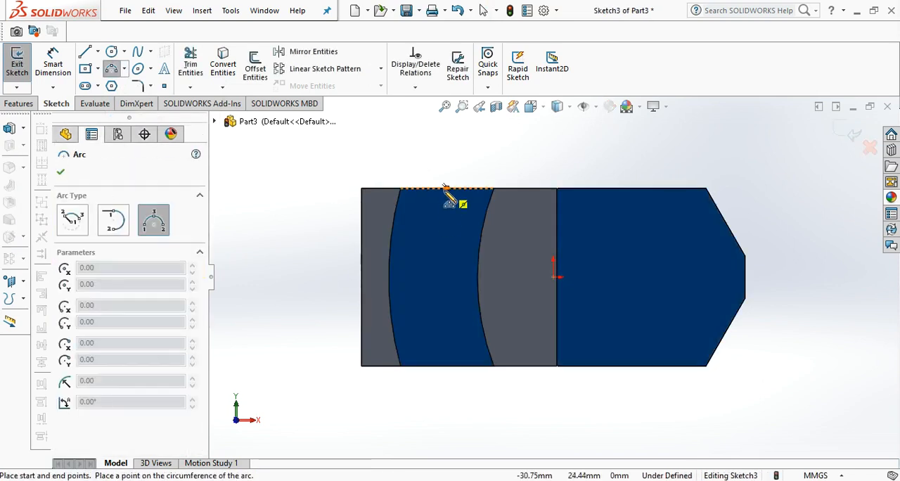
Draw a three-point arc of about 49 mm radius between the midpoints of the recess's upper and lower edges, bulging toward the block's square end.
{"action": "left_click", "coordinate": [445, 187]}
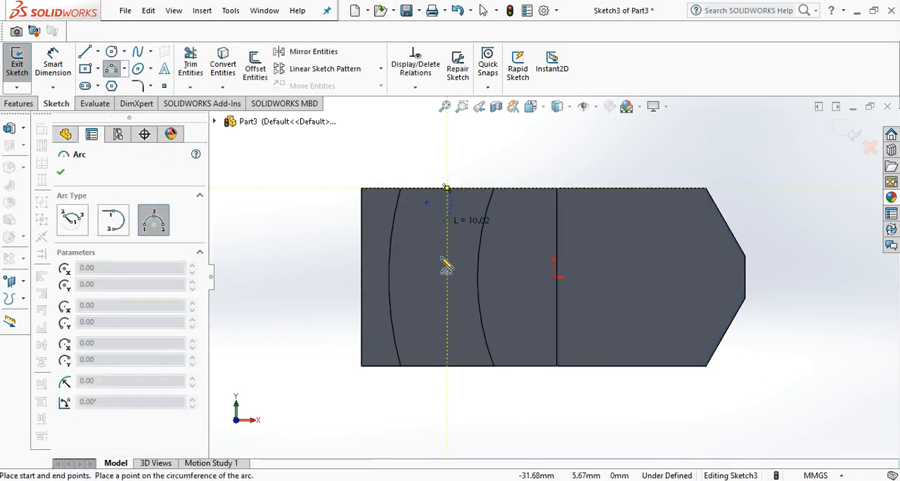
{"action": "left_click", "coordinate": [445, 365]}
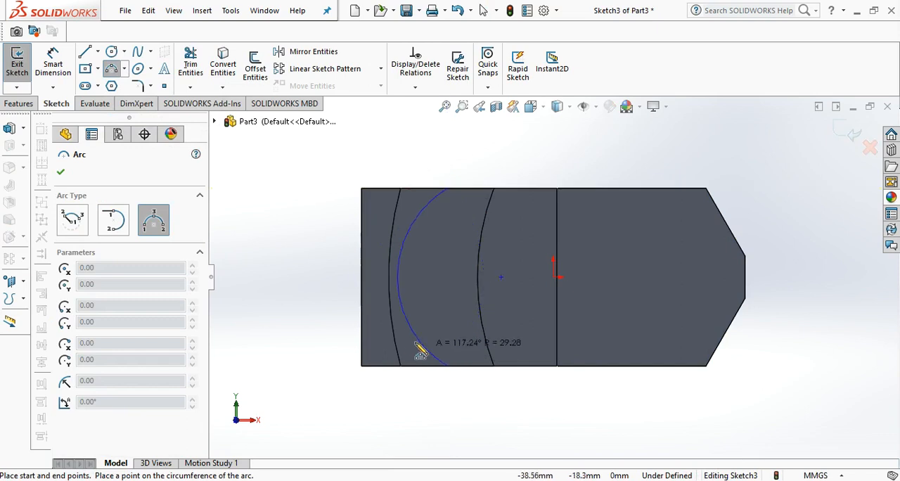
{"action": "left_click", "coordinate": [434, 338]}
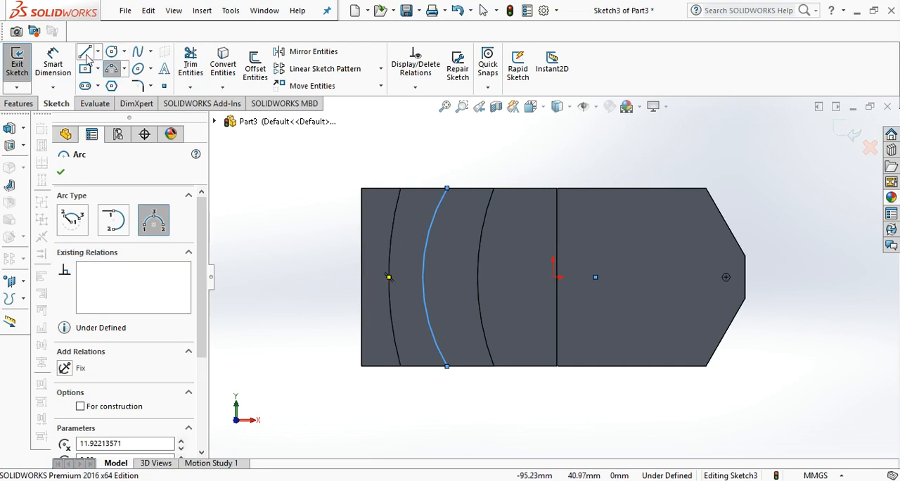
Dimension the new arc's radius as 82 mm.
{"action": "left_click", "coordinate": [52, 60]}
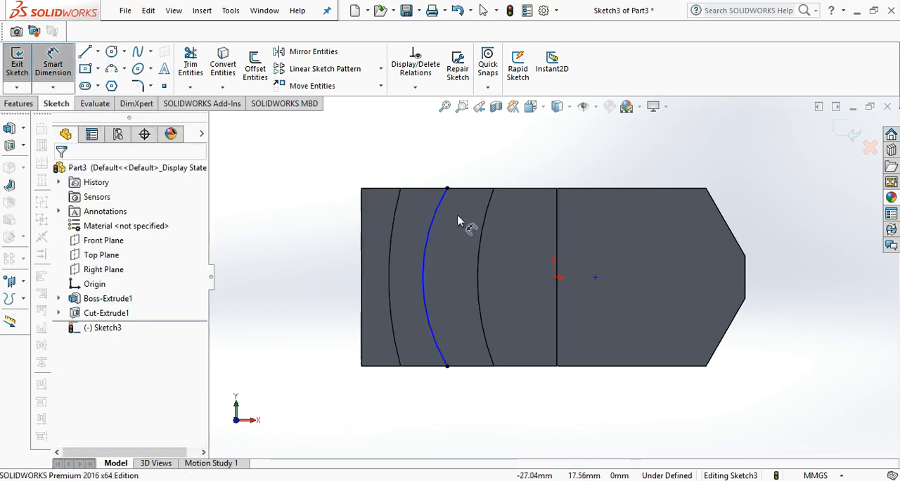
{"action": "left_click", "coordinate": [437, 227]}
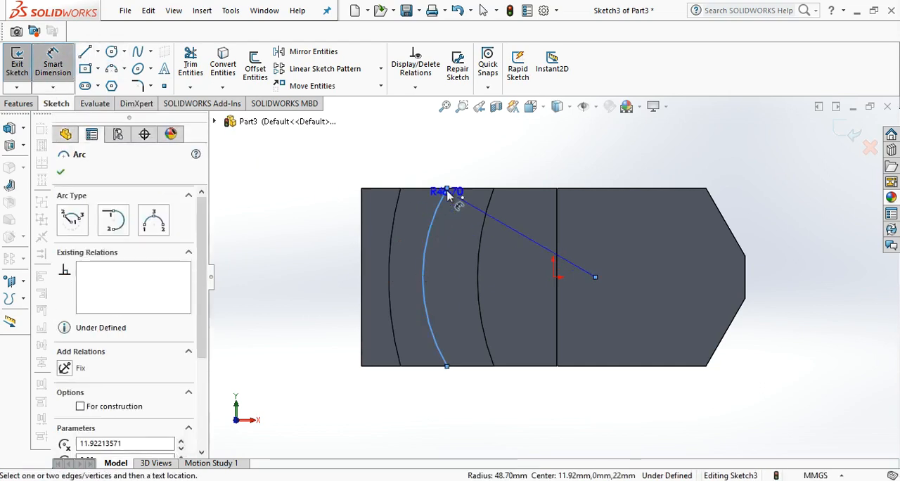
{"action": "left_click", "coordinate": [469, 163]}
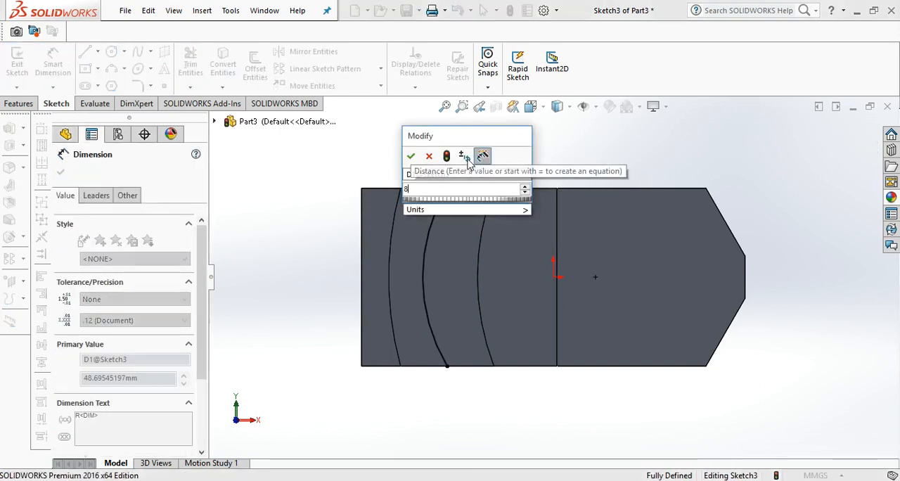
{"action": "key", "text": "Return"}
{"action": "mouse_move", "coordinate": [436, 211]}
{"action": "left_mouse_down"}
{"action": "mouse_move", "coordinate": [393, 211]}
{"action": "mouse_move", "coordinate": [458, 215]}
{"action": "mouse_move", "coordinate": [444, 213]}
{"action": "left_mouse_up"}
{"action": "left_click", "coordinate": [441, 210]}
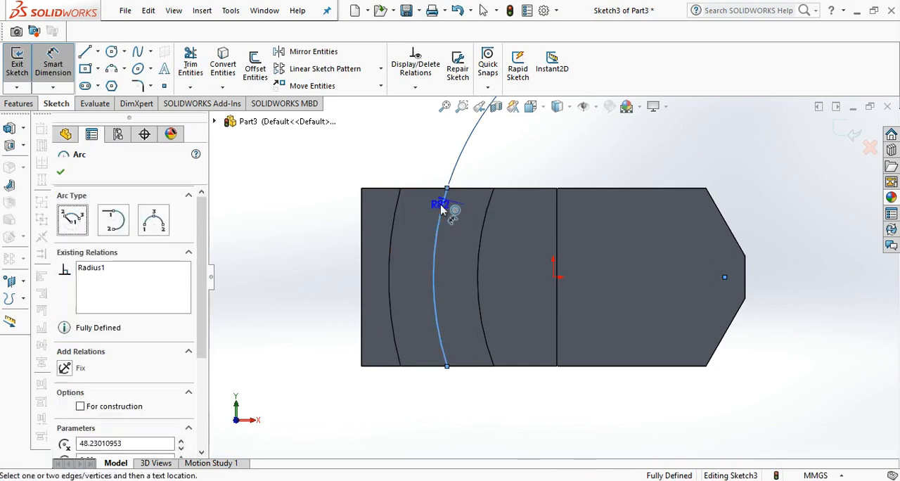
{"action": "left_click", "coordinate": [447, 190]}
{"action": "key", "text": "Escape"}
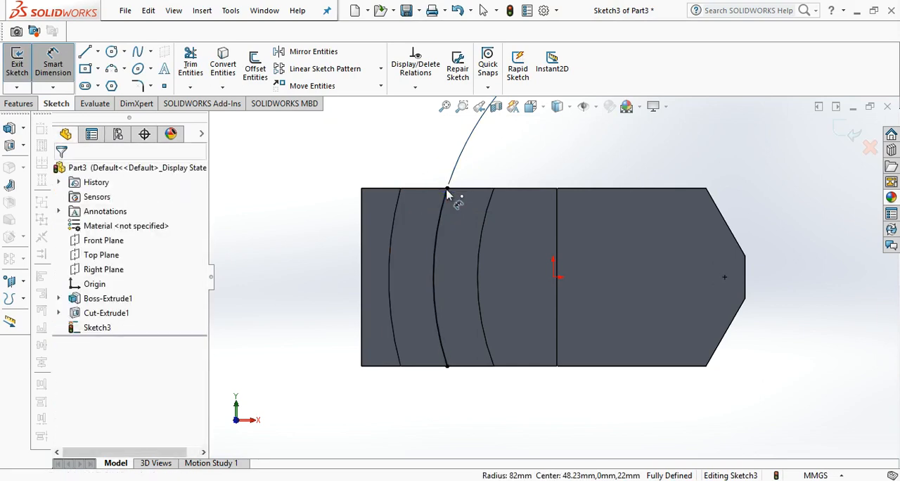
Convert the 82 mm radius arc in the recess to construction geometry.
{"action": "key", "text": "Escape"}
{"action": "left_click", "coordinate": [437, 215]}
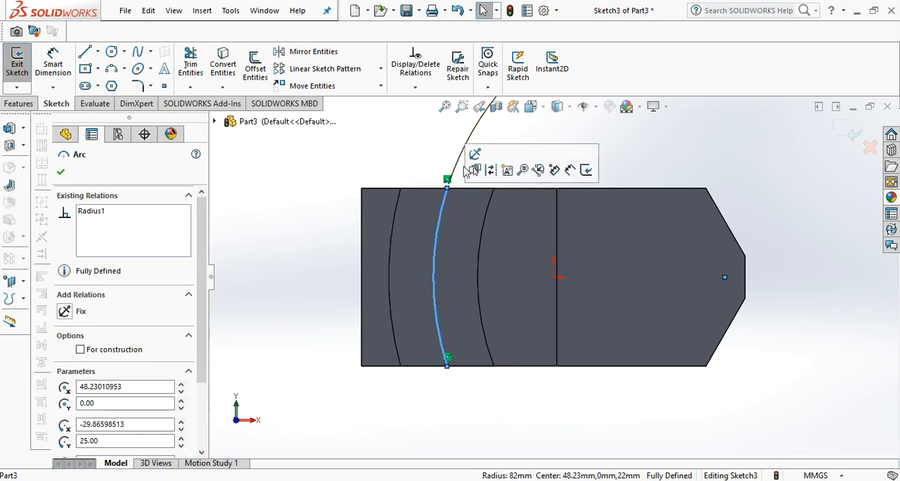
{"action": "left_click", "coordinate": [490, 171]}
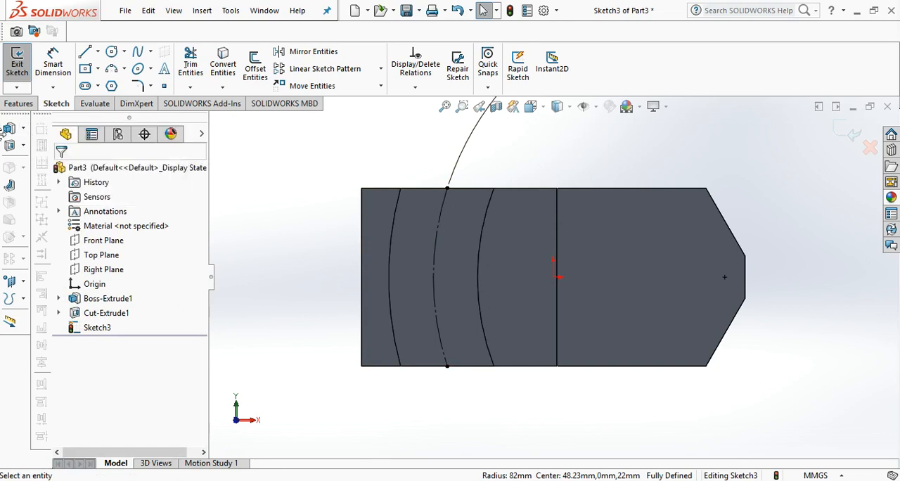
Draw a circle about 13.5 mm in diameter centred on the upper part of the construction arc.
{"action": "left_click", "coordinate": [111, 53]}
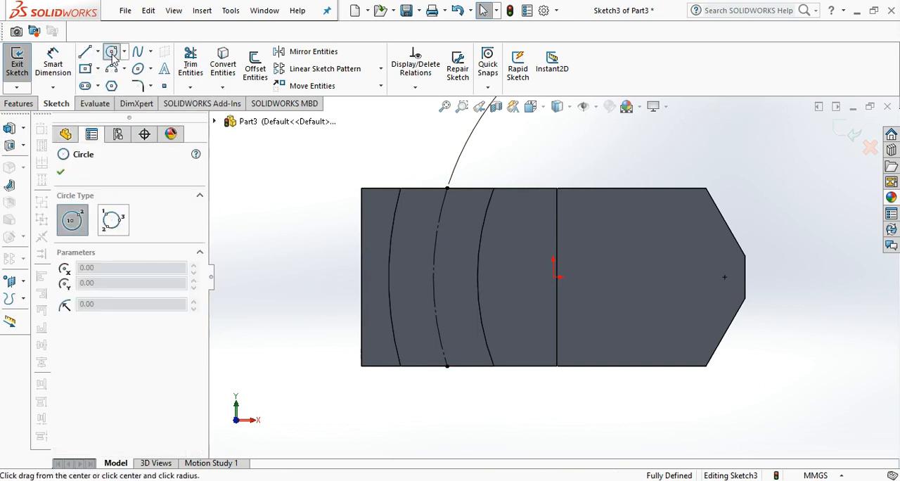
{"action": "left_click", "coordinate": [438, 227]}
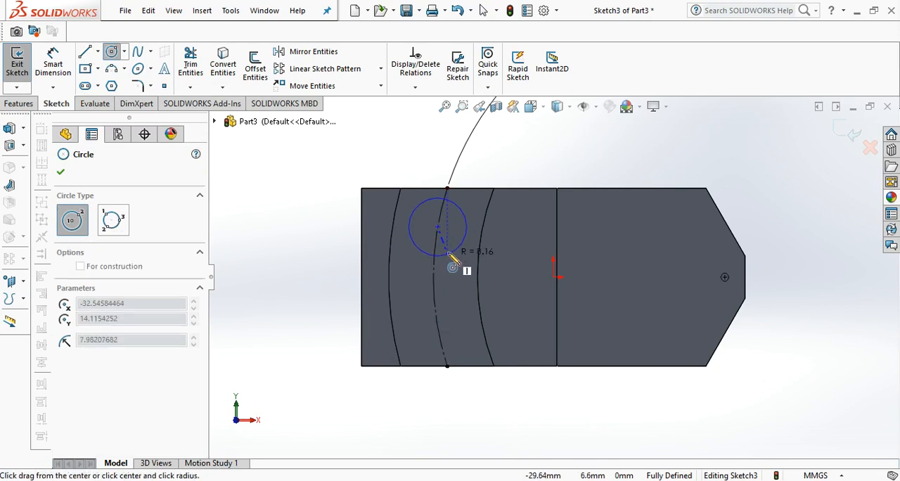
{"action": "left_click", "coordinate": [450, 246]}
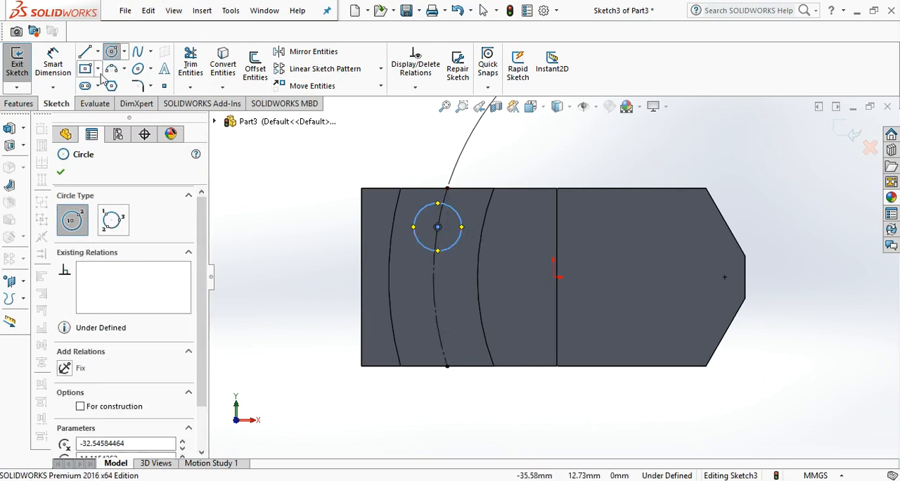
Dimension the circle's diameter as 10 mm.
{"action": "left_click", "coordinate": [53, 63]}
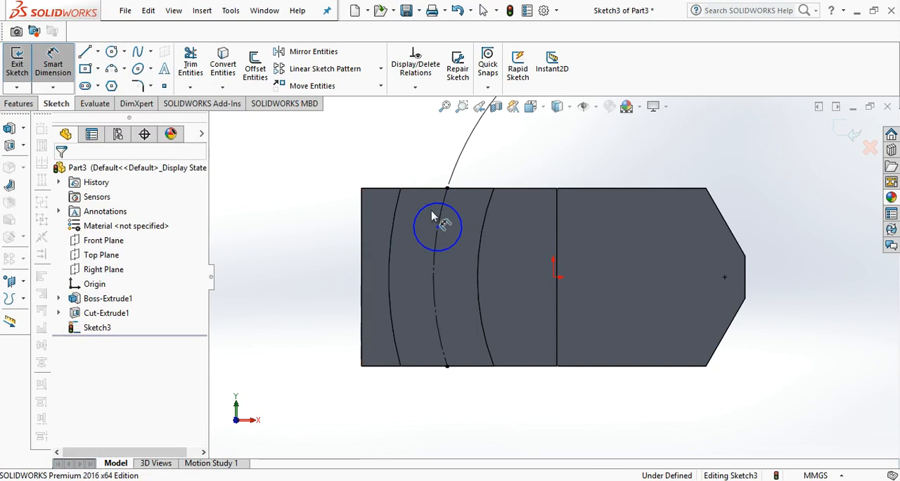
{"action": "left_click", "coordinate": [426, 229]}
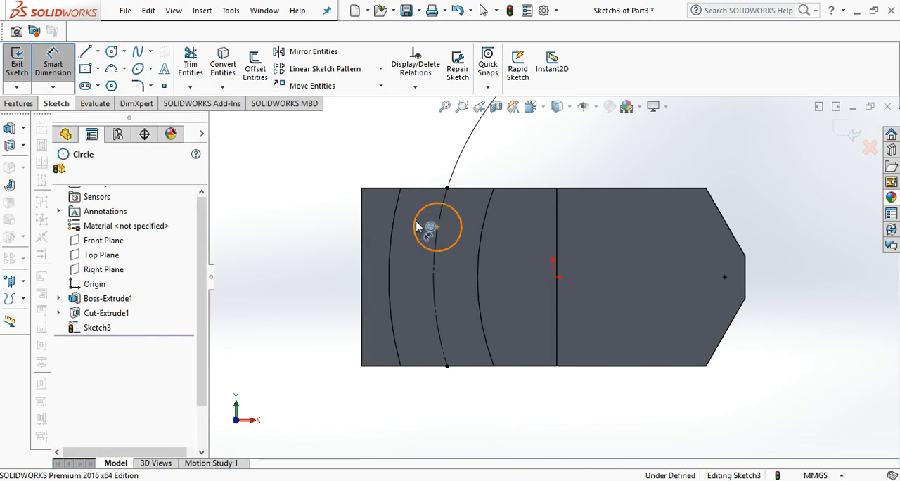
{"action": "left_click", "coordinate": [364, 179]}
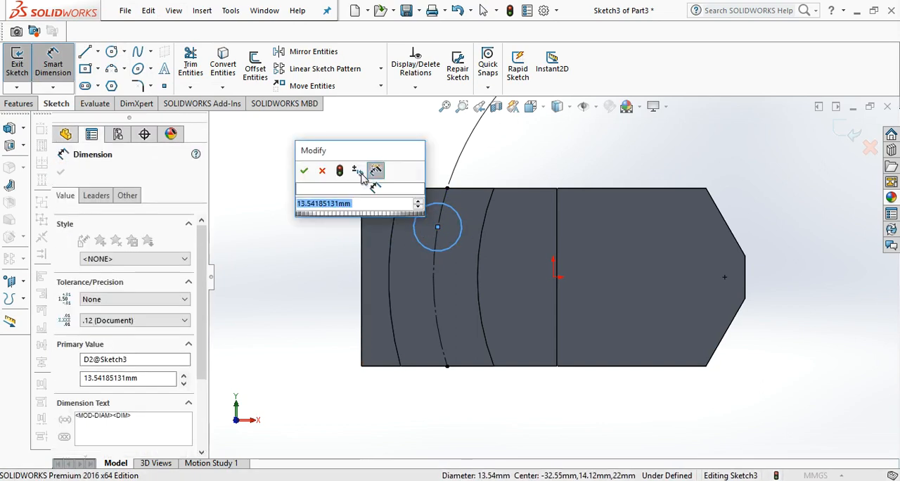
{"action": "type", "text": "10"}
{"action": "key", "text": "Return"}
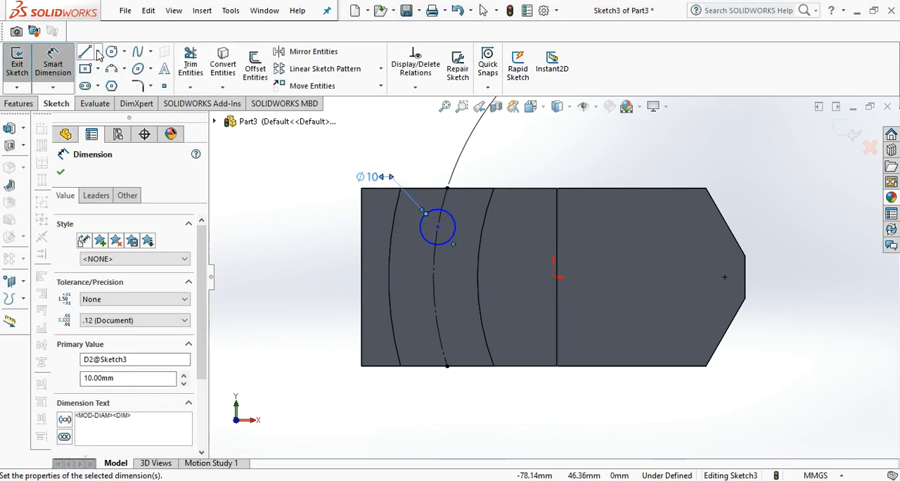
Draw a horizontal centerline from the midpoint of the block's square-end edge to the midpoint of the short right-end edge.
{"action": "left_click", "coordinate": [98, 53]}
{"action": "left_click", "coordinate": [112, 84]}
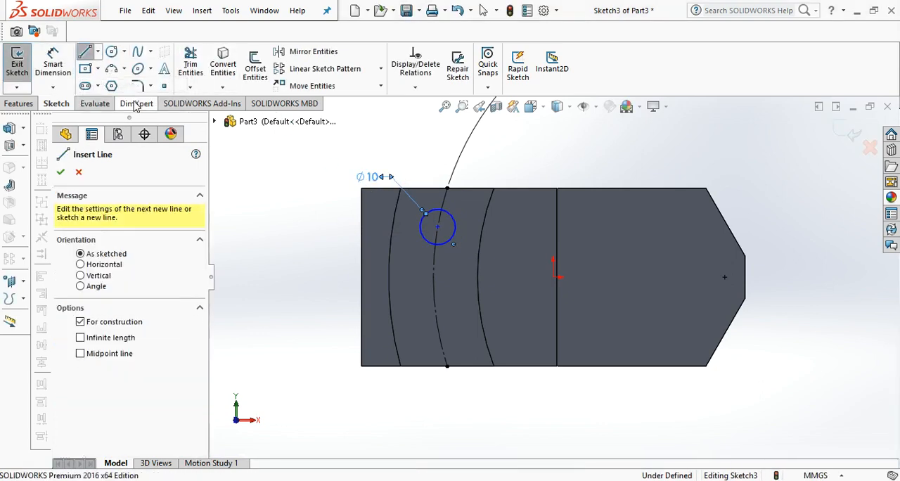
{"action": "left_click", "coordinate": [360, 277]}
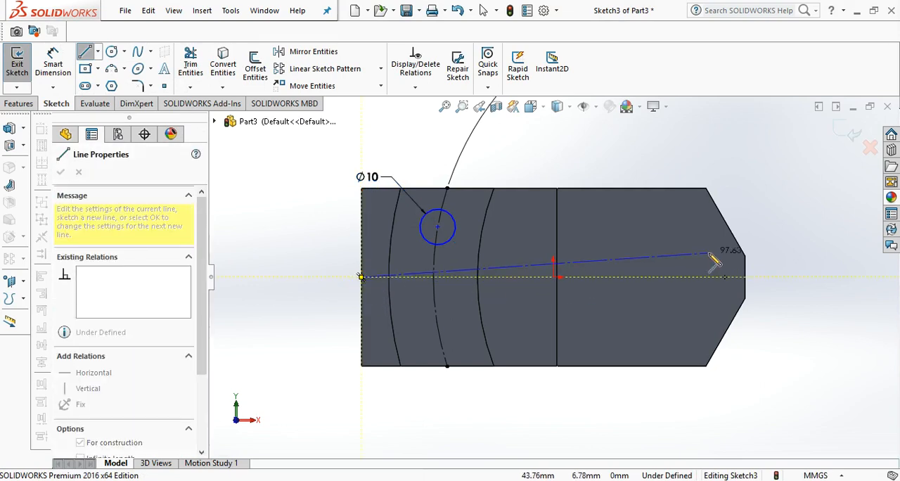
{"action": "double_click", "coordinate": [745, 277]}
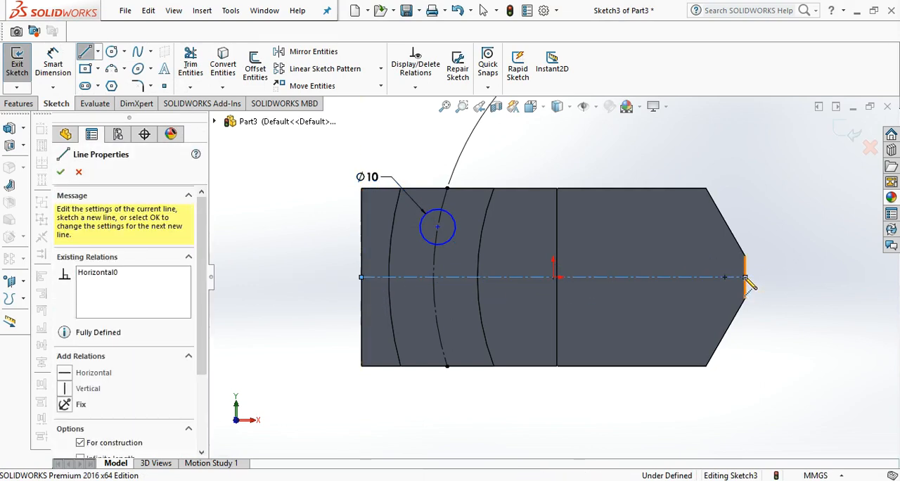
Dimension the circle's centre 16 mm vertically from the block's horizontal centerline.
{"action": "left_click", "coordinate": [47, 59]}
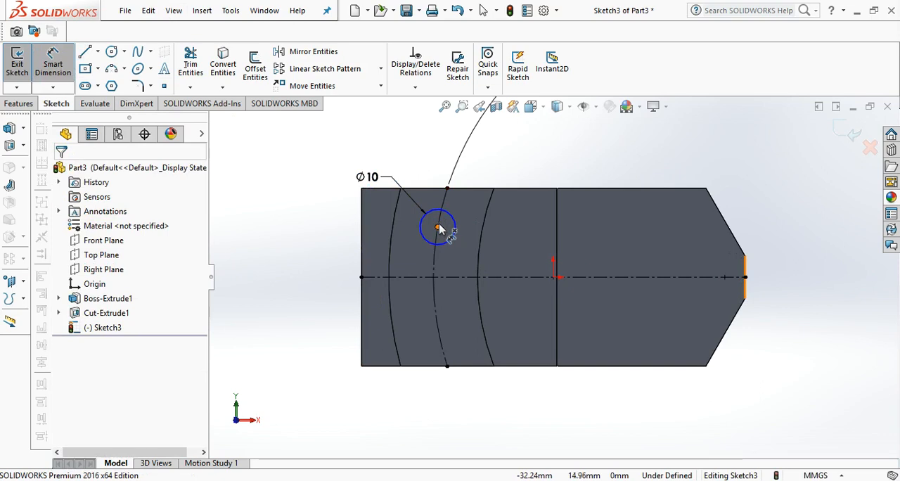
{"action": "left_click", "coordinate": [437, 228]}
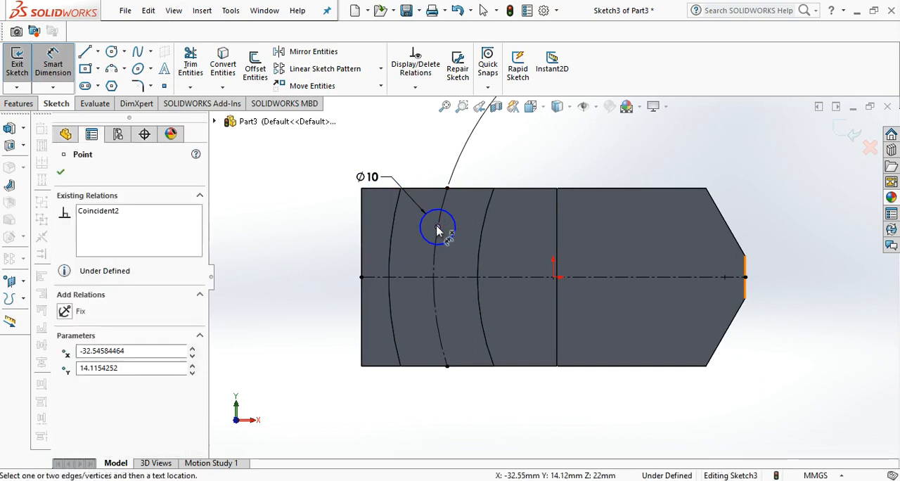
{"action": "left_click", "coordinate": [417, 278]}
{"action": "left_click", "coordinate": [339, 244]}
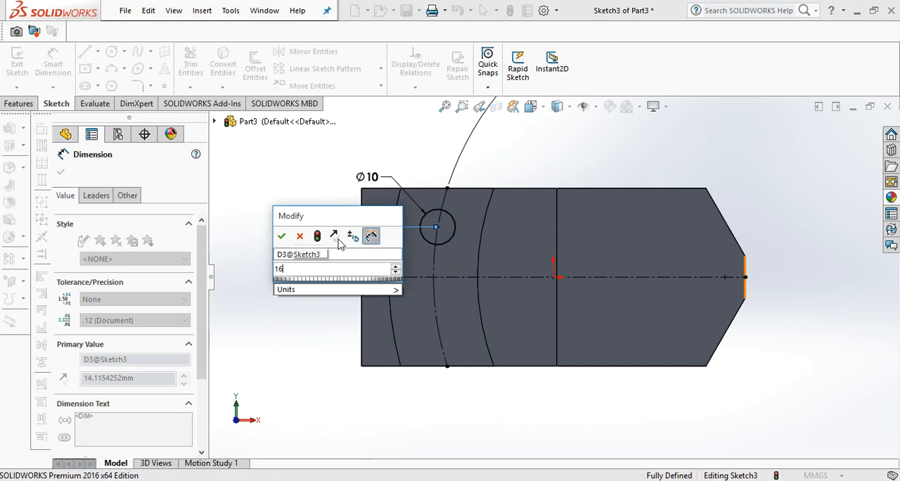
{"action": "key", "text": "Return"}
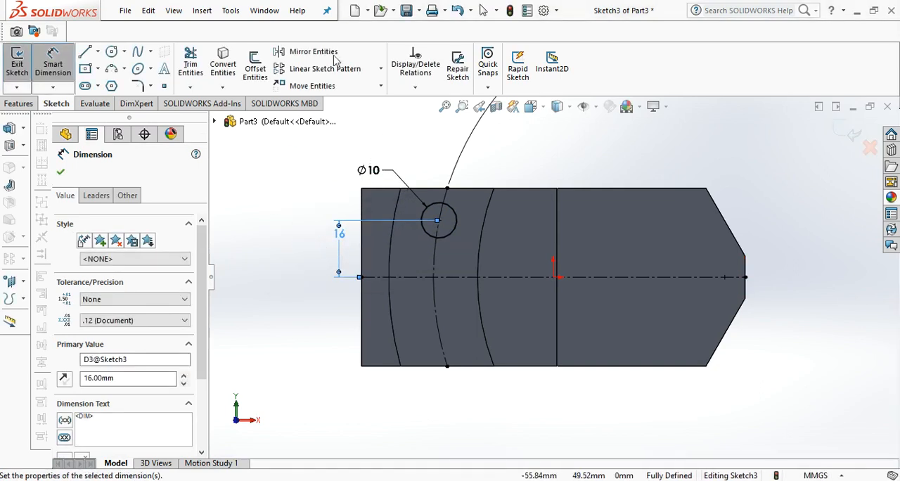
Mirror the 10 mm circle about the horizontal centerline, keeping the original.
{"action": "left_click", "coordinate": [311, 53]}
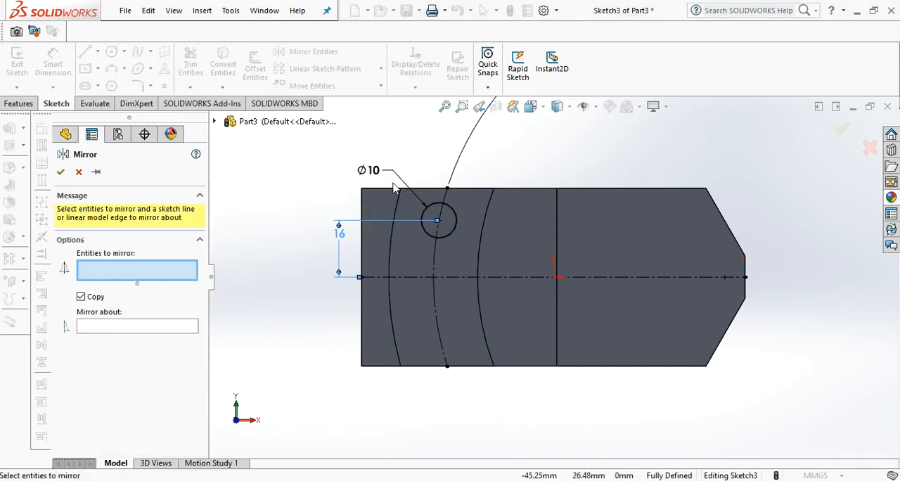
{"action": "left_click", "coordinate": [448, 239]}
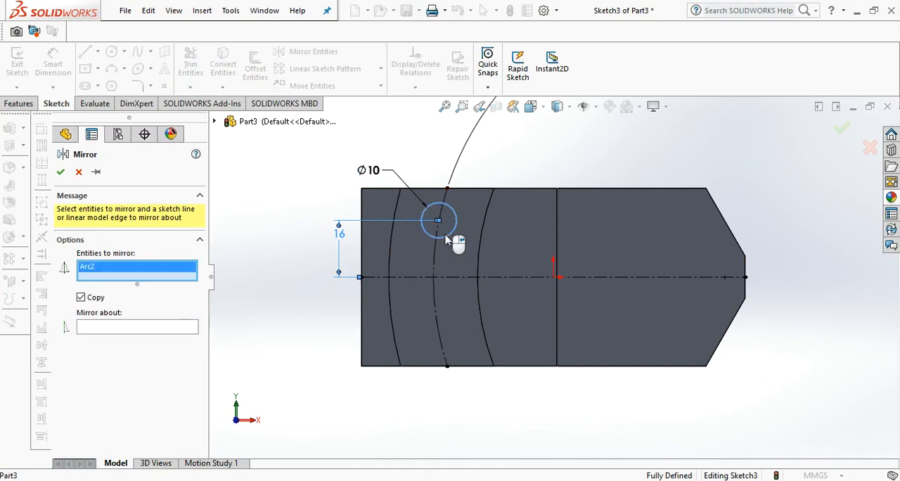
{"action": "left_click", "coordinate": [144, 329]}
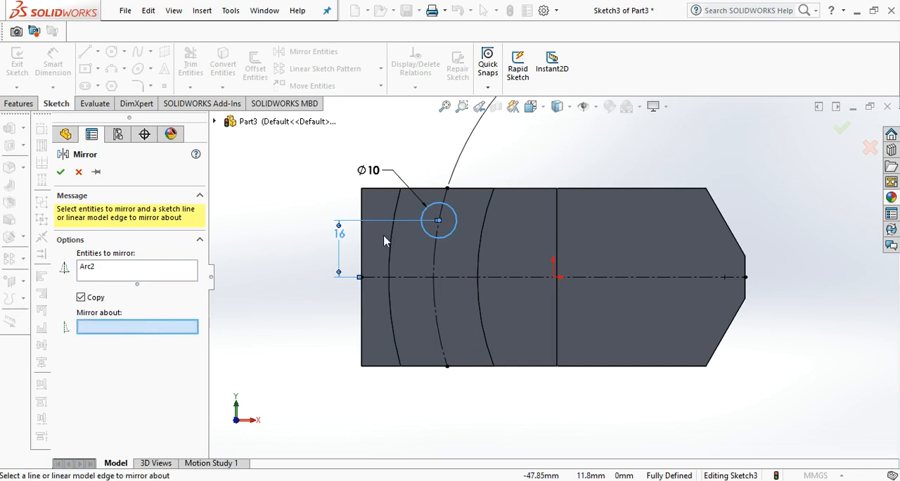
{"action": "left_click", "coordinate": [404, 278]}
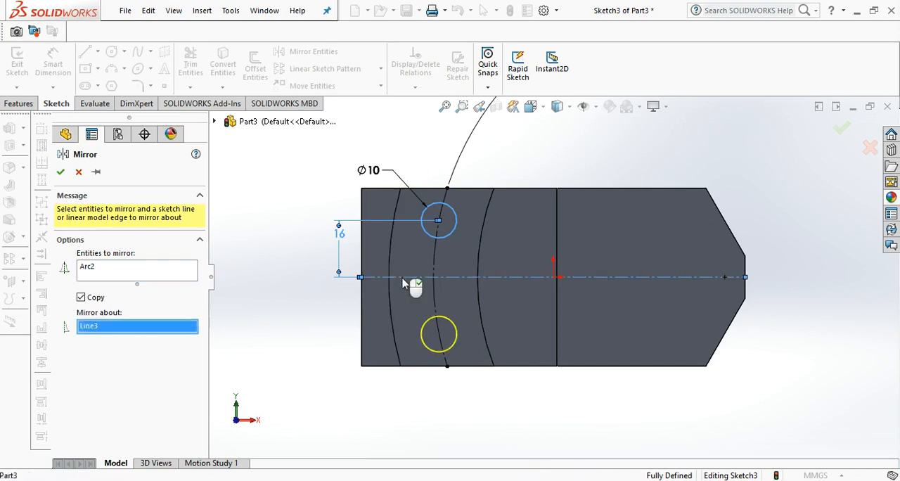
{"action": "left_click", "coordinate": [845, 129]}
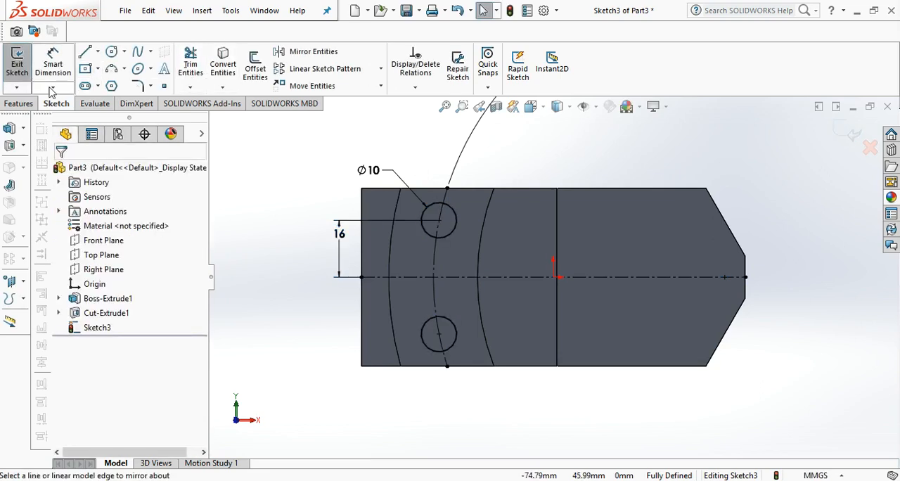
Cut both 10 mm circles through the entire block with an Extruded Cut set to Through All.
{"action": "left_click", "coordinate": [20, 105]}
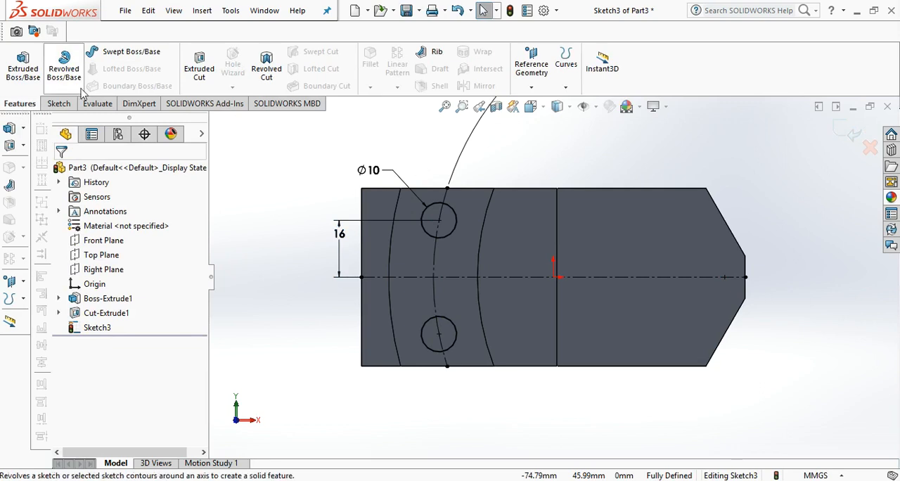
{"action": "left_click", "coordinate": [194, 70]}
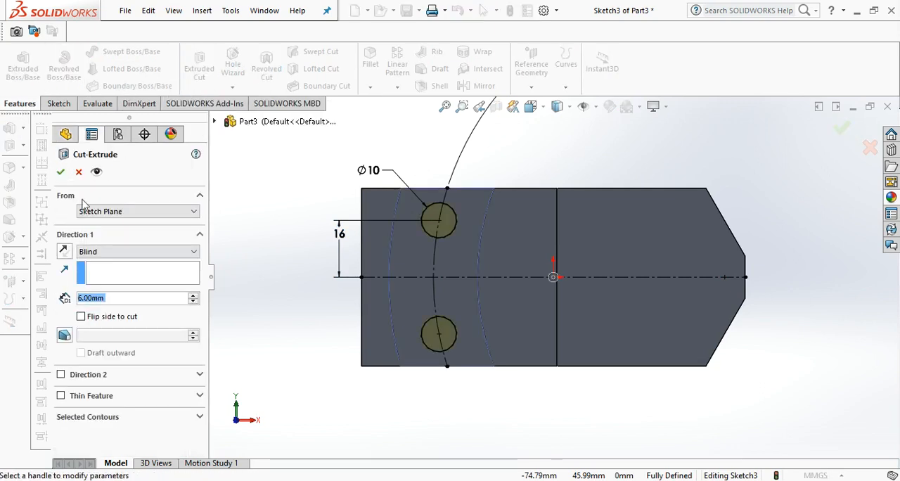
{"action": "left_click", "coordinate": [98, 252]}
{"action": "left_click", "coordinate": [98, 272]}
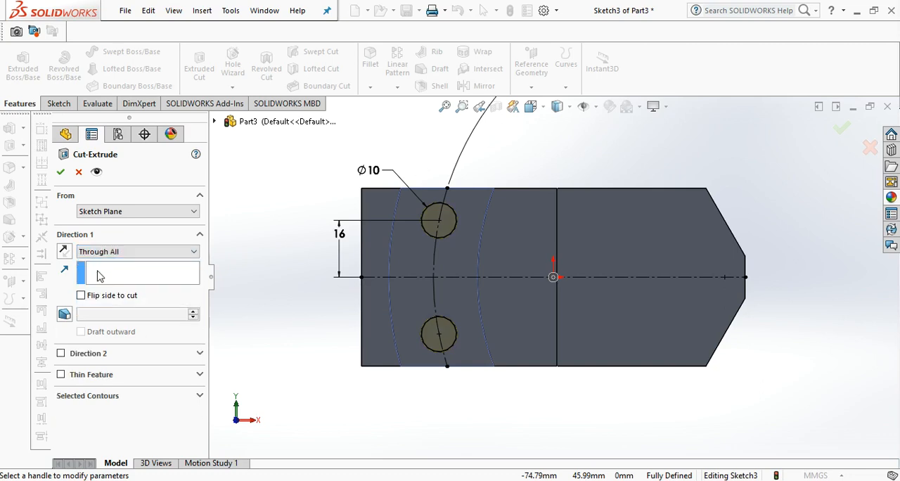
{"action": "left_click", "coordinate": [60, 172]}
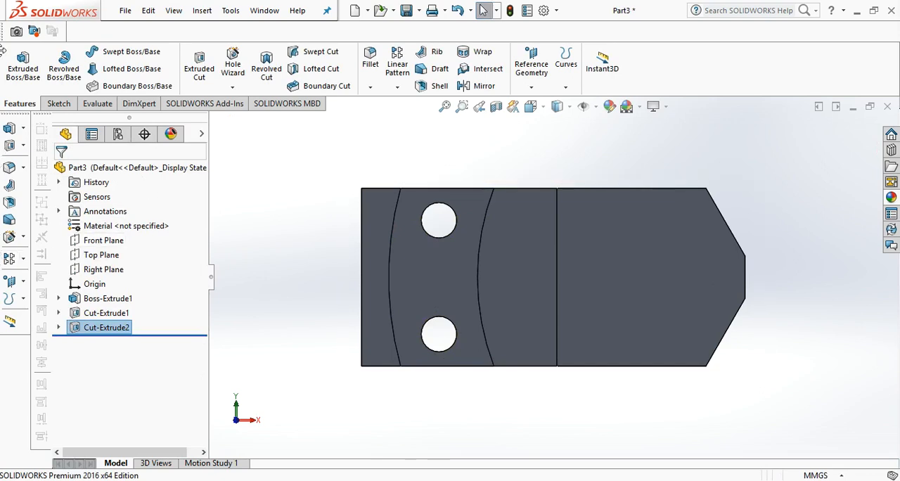
Sketch a circle about 31 mm in diameter on the recessed face at the pointed end, centred level with the origin.
{"action": "left_click", "coordinate": [62, 104]}
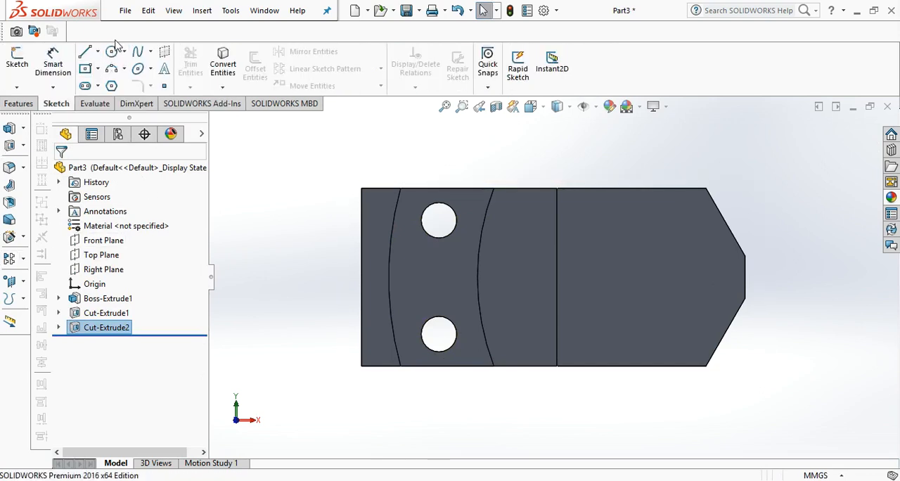
{"action": "left_click", "coordinate": [113, 53]}
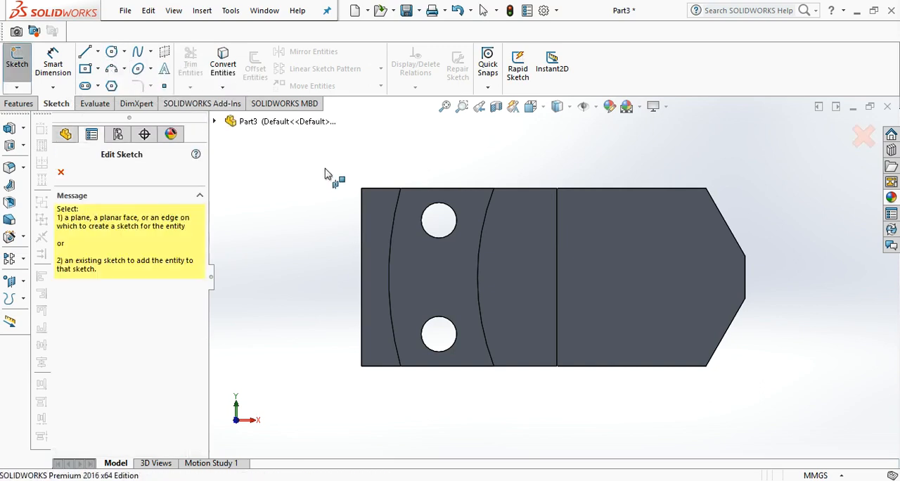
{"action": "left_click", "coordinate": [572, 274]}
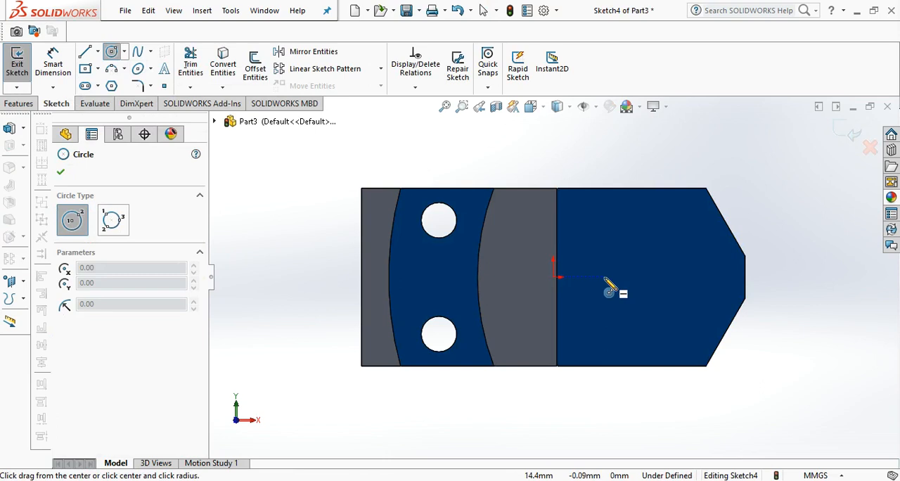
{"action": "left_click", "coordinate": [603, 279]}
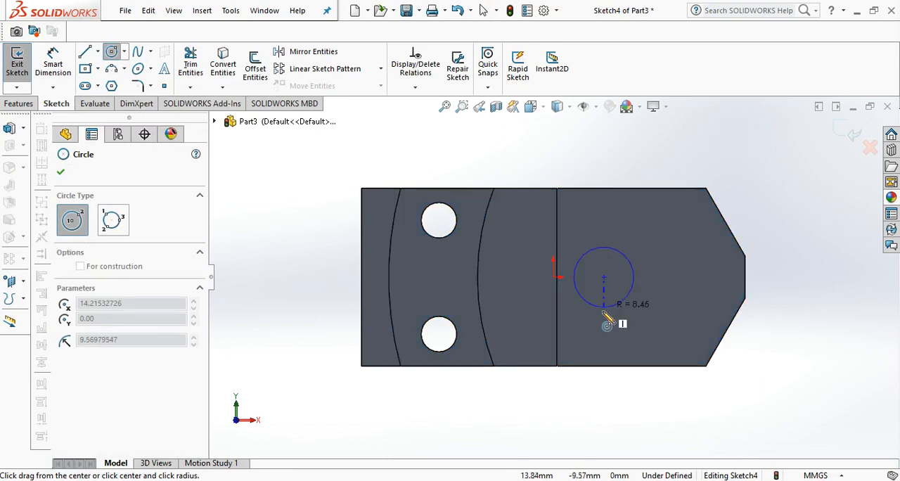
{"action": "left_click", "coordinate": [599, 343]}
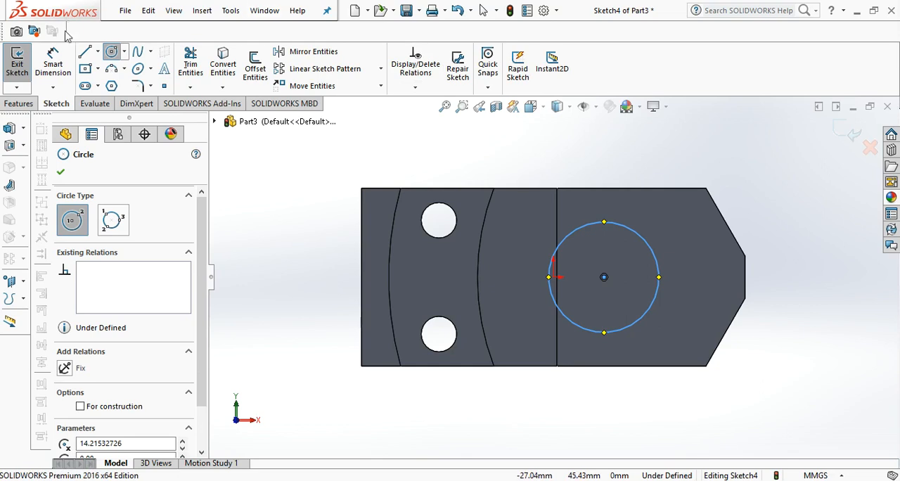
Dimension the large circle's diameter as 28 mm.
{"action": "left_click", "coordinate": [53, 63]}
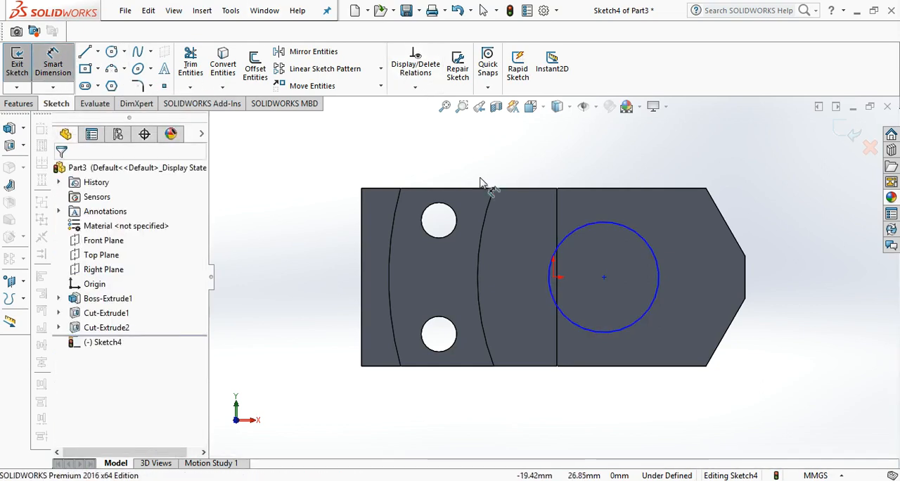
{"action": "left_click", "coordinate": [619, 222]}
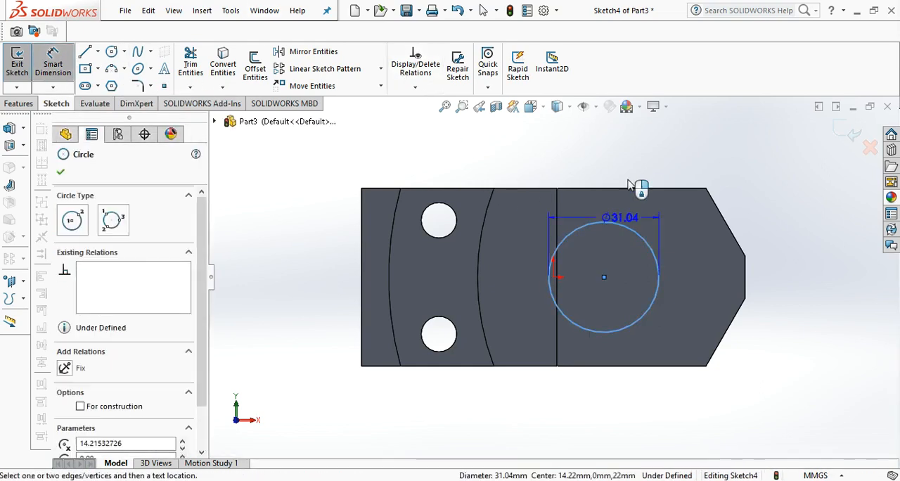
{"action": "left_click", "coordinate": [655, 144]}
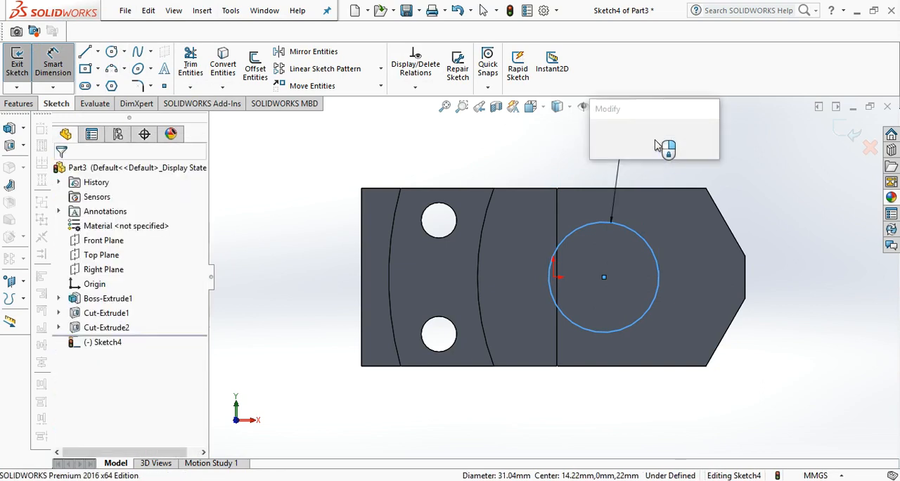
{"action": "type", "text": "30"}
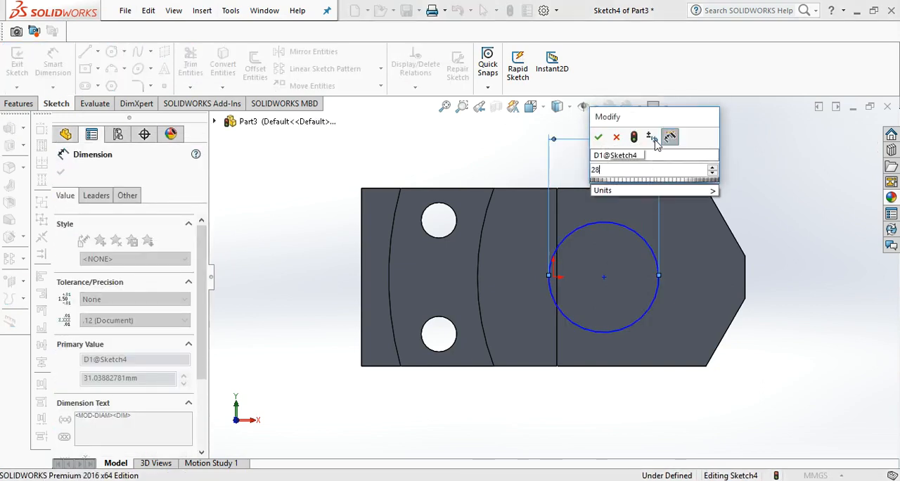
{"action": "key", "text": "Return"}
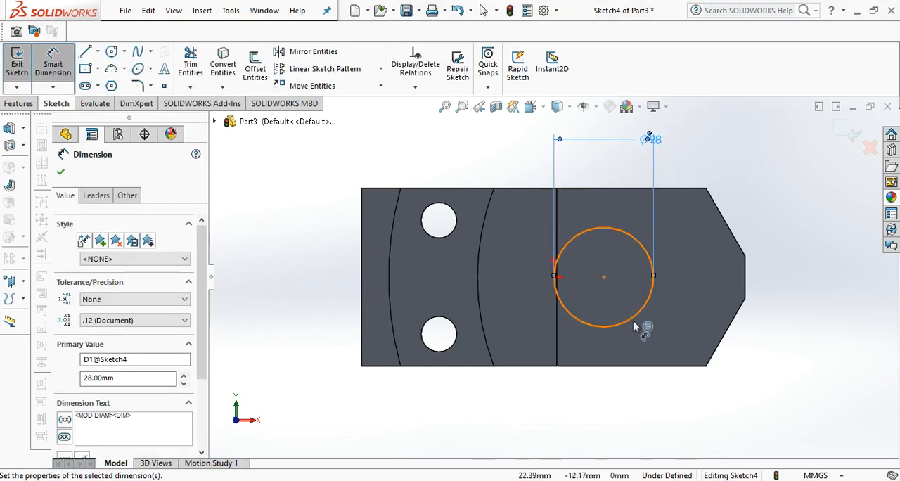
Dimension the large circle's centre 40 mm from the short vertical edge at the pointed end.
{"action": "left_click", "coordinate": [604, 278]}
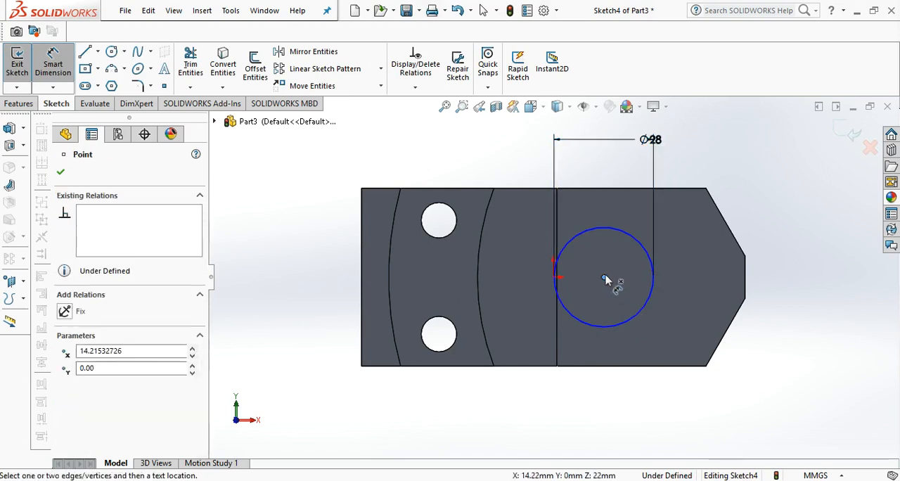
{"action": "left_click", "coordinate": [746, 276]}
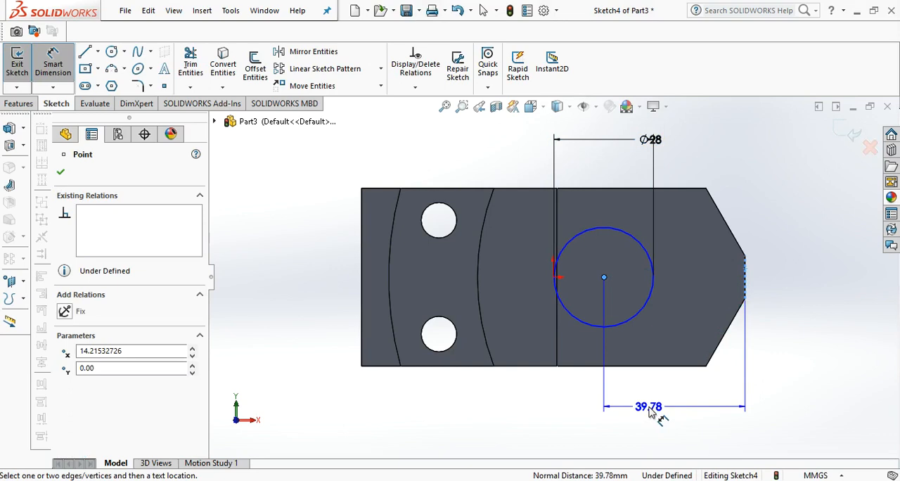
{"action": "left_click", "coordinate": [650, 413]}
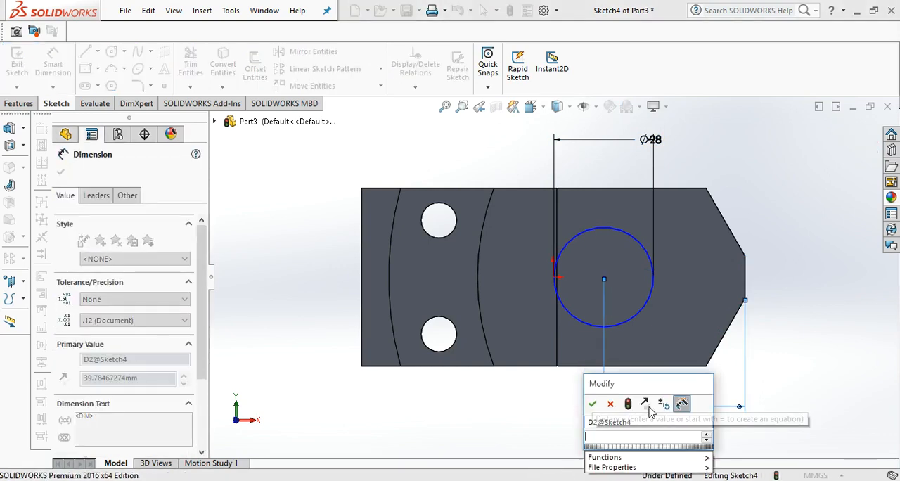
{"action": "type", "text": "40"}
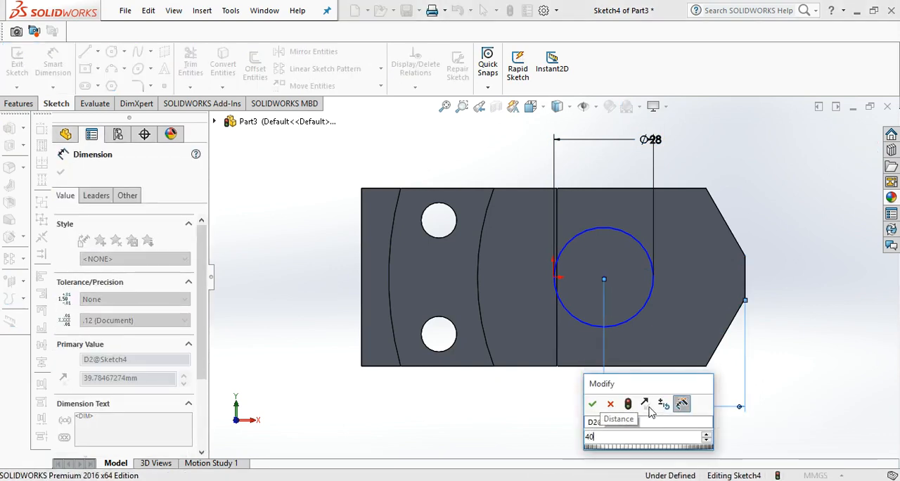
{"action": "key", "text": "Return"}
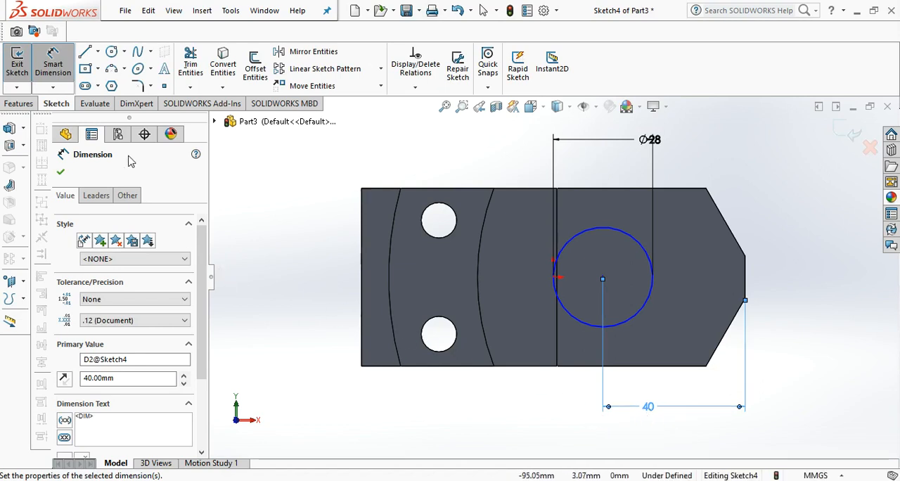
Cut the 28 mm circle through the entire block with an Extruded Cut set to Through All.
{"action": "left_click", "coordinate": [19, 104]}
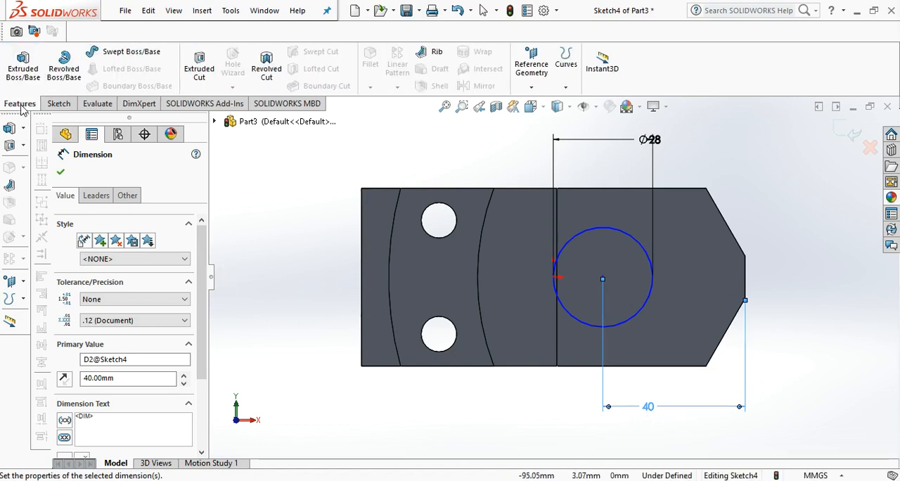
{"action": "left_click", "coordinate": [200, 74]}
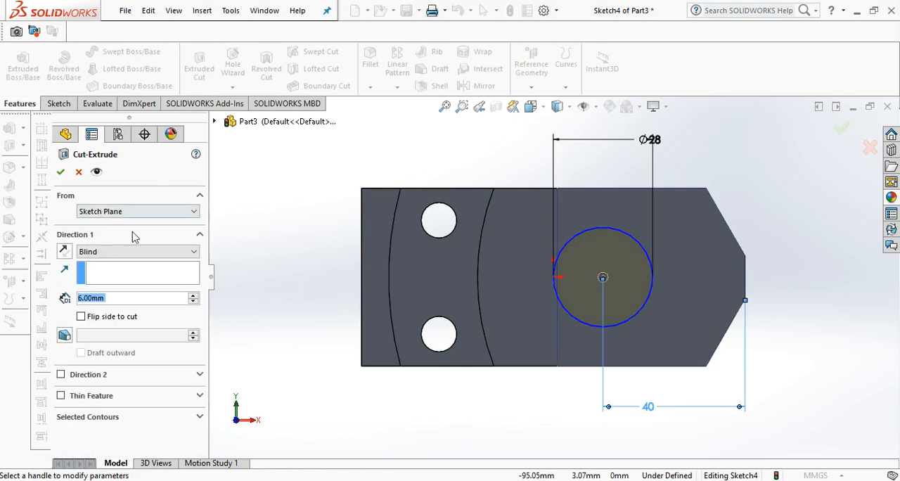
{"action": "left_click", "coordinate": [133, 252]}
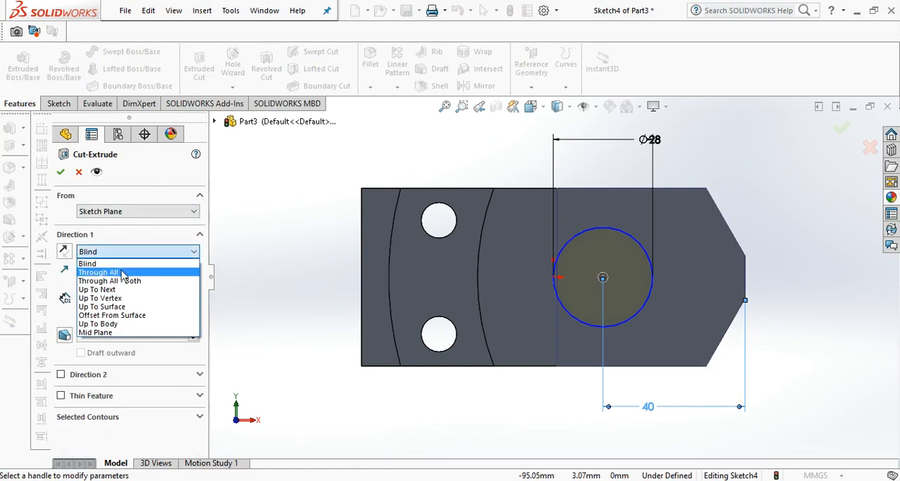
{"action": "left_click", "coordinate": [121, 273]}
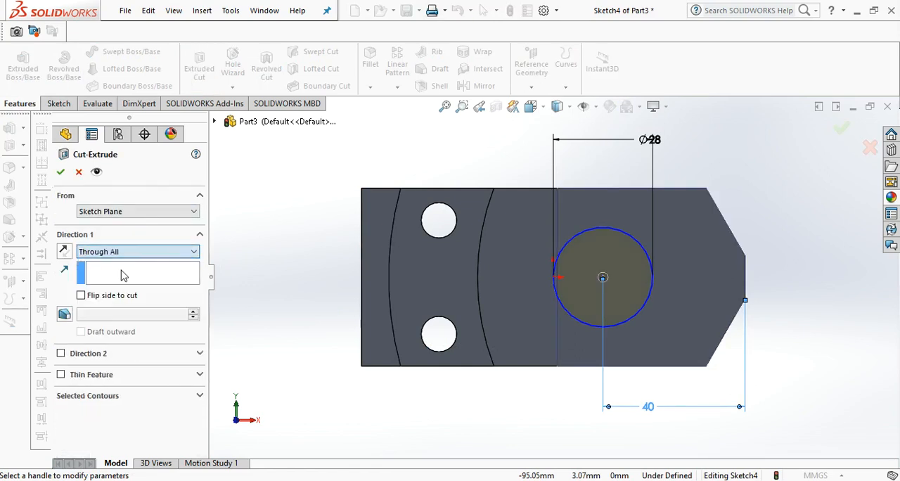
{"action": "left_click", "coordinate": [61, 173]}
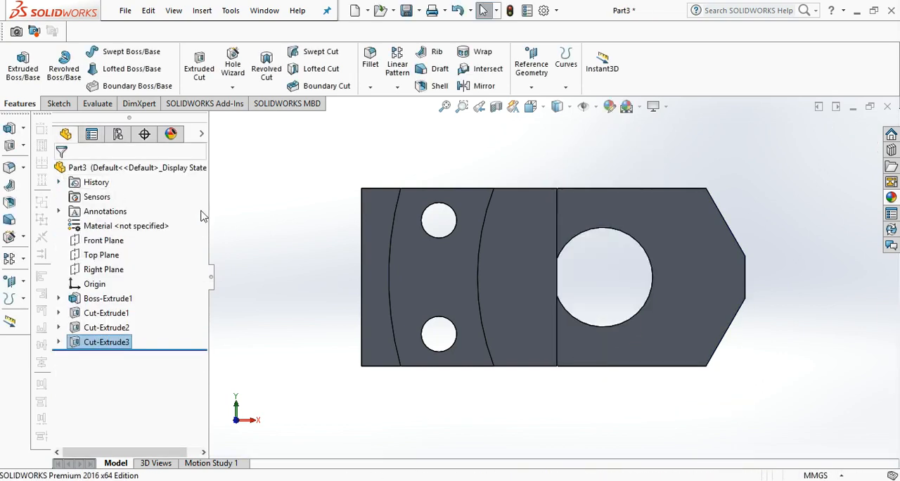
Sketch a centre rectangle about 48 by 20 mm on the recessed face at the pointed end, centred level with the origin and overlapping the tip.
{"action": "left_click", "coordinate": [61, 105]}
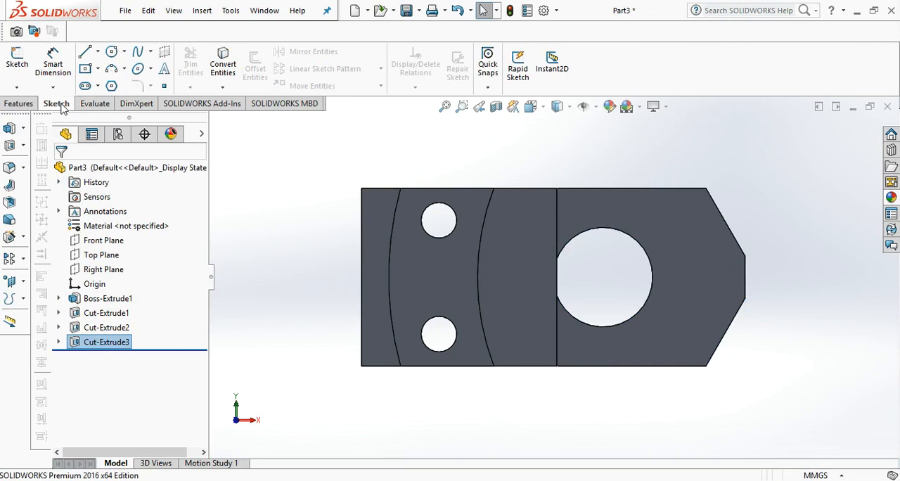
{"action": "left_click", "coordinate": [98, 69]}
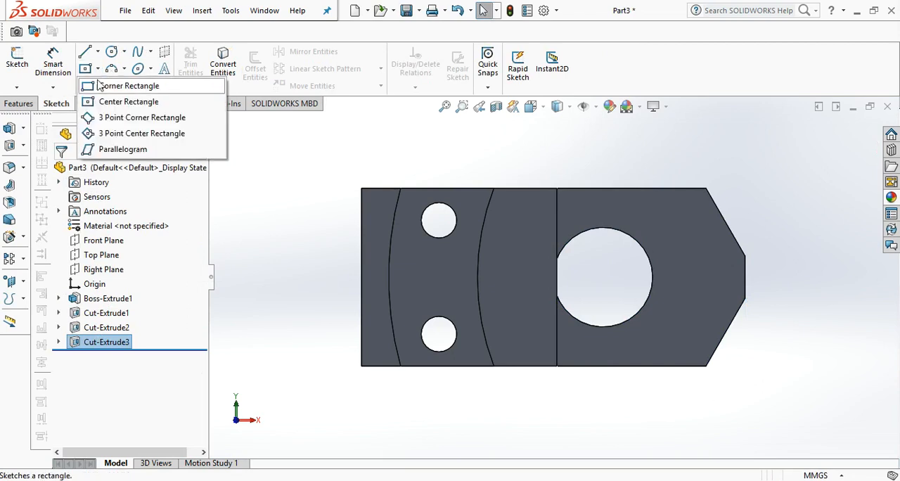
{"action": "left_click", "coordinate": [103, 103]}
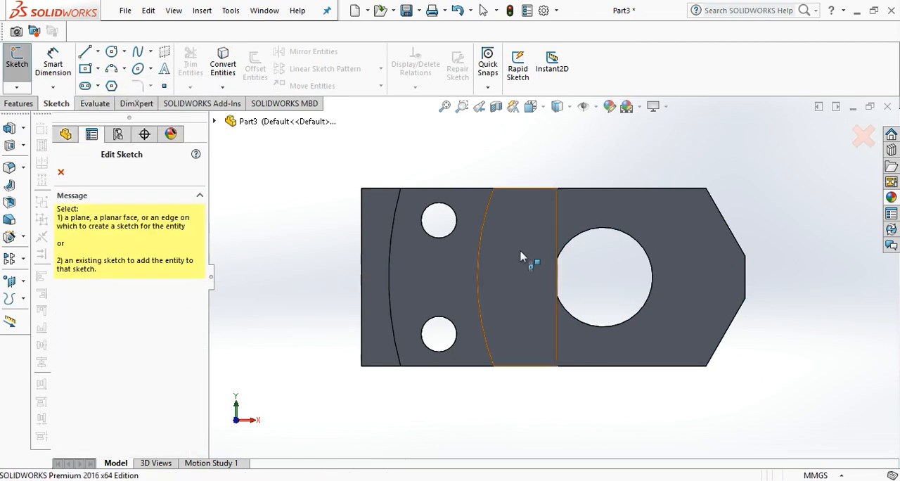
{"action": "left_click", "coordinate": [671, 279]}
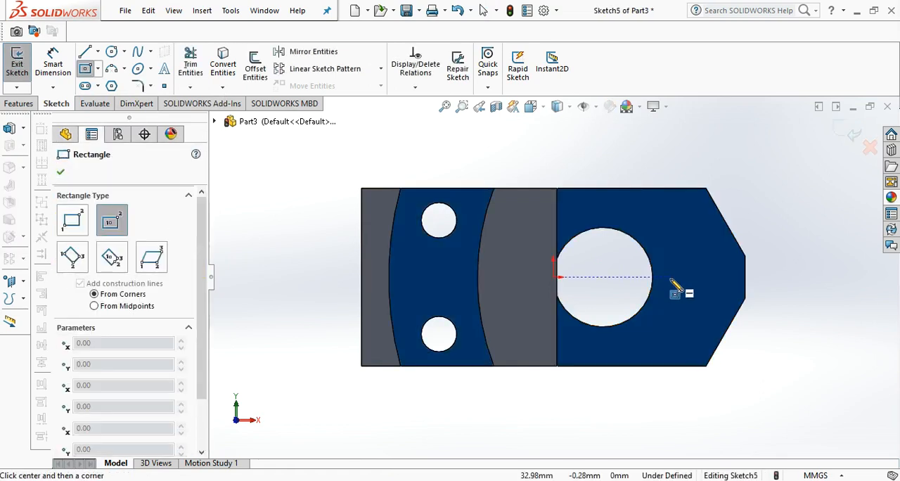
{"action": "left_click", "coordinate": [672, 278]}
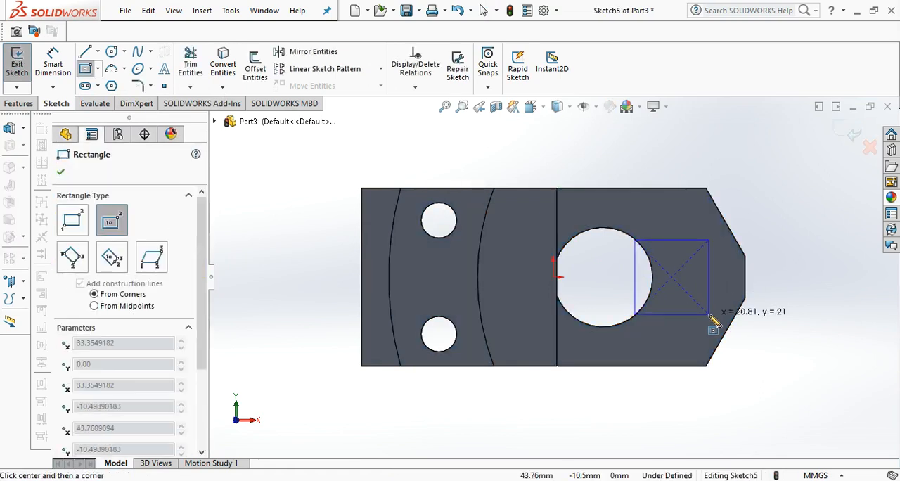
{"action": "left_click", "coordinate": [757, 311]}
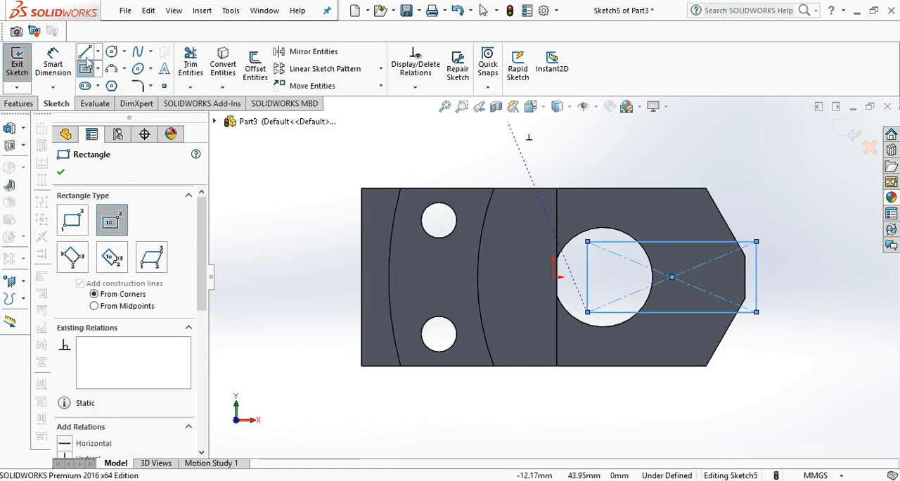
Dimension the rectangle as 50 mm long and 22 mm high.
{"action": "left_click", "coordinate": [55, 63]}
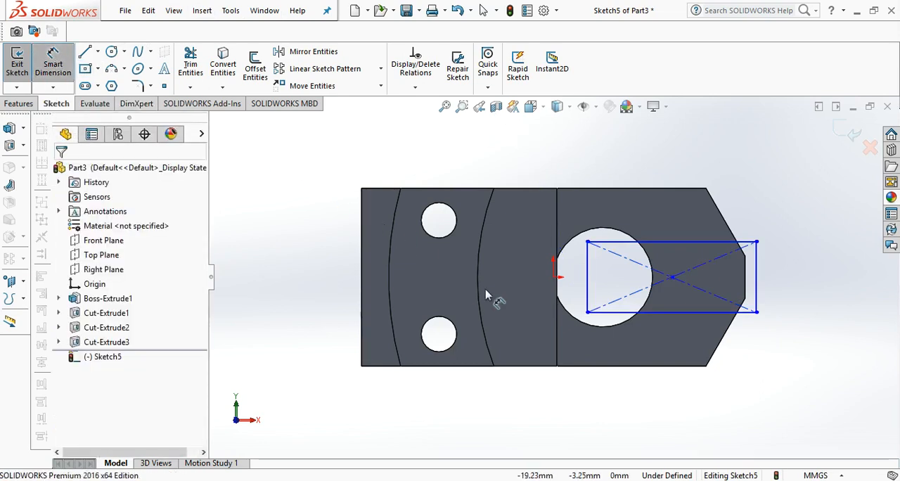
{"action": "left_click", "coordinate": [677, 319]}
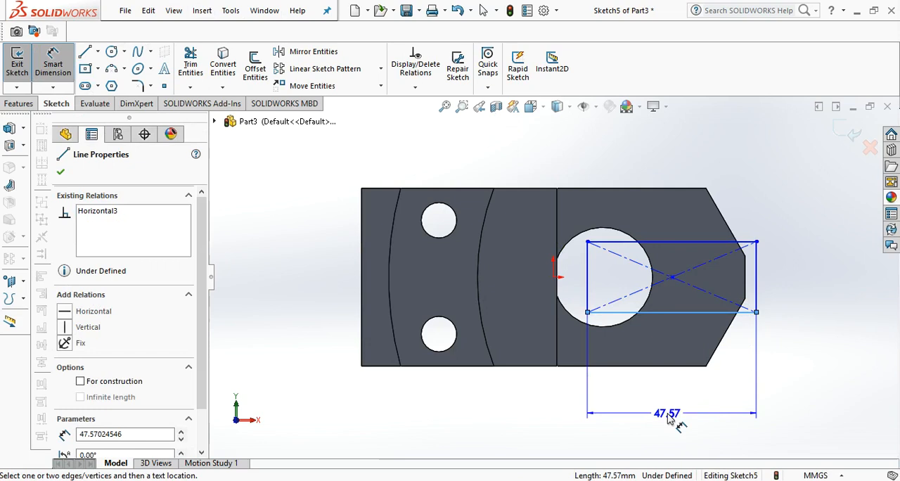
{"action": "left_click", "coordinate": [673, 419]}
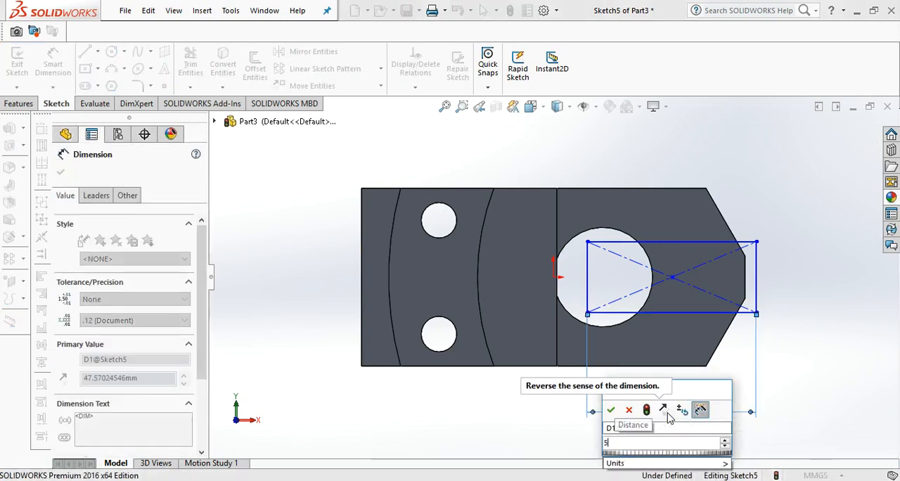
{"action": "key", "text": "Return"}
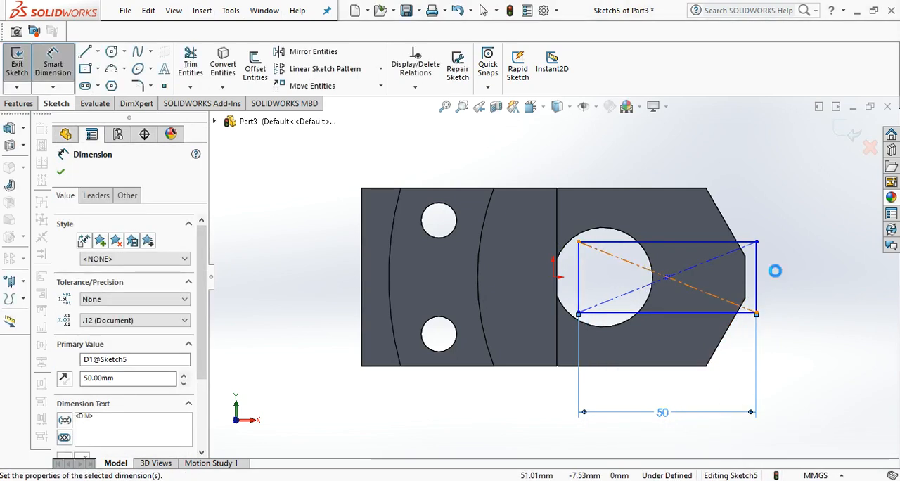
{"action": "left_click", "coordinate": [756, 279]}
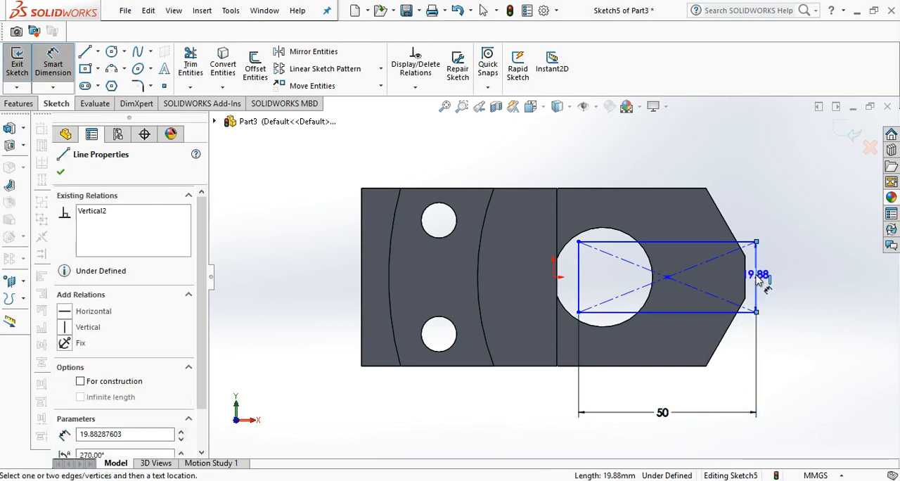
{"action": "left_click", "coordinate": [821, 285]}
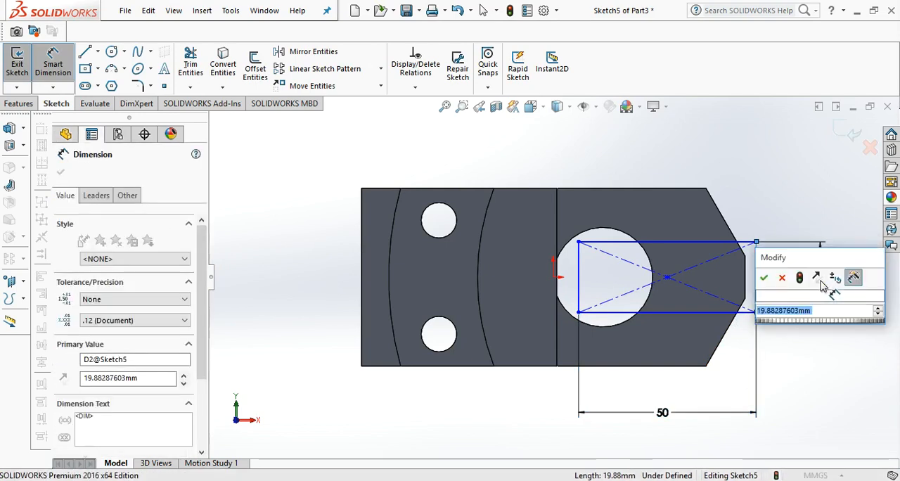
{"action": "type", "text": "22"}
{"action": "key", "text": "Return"}
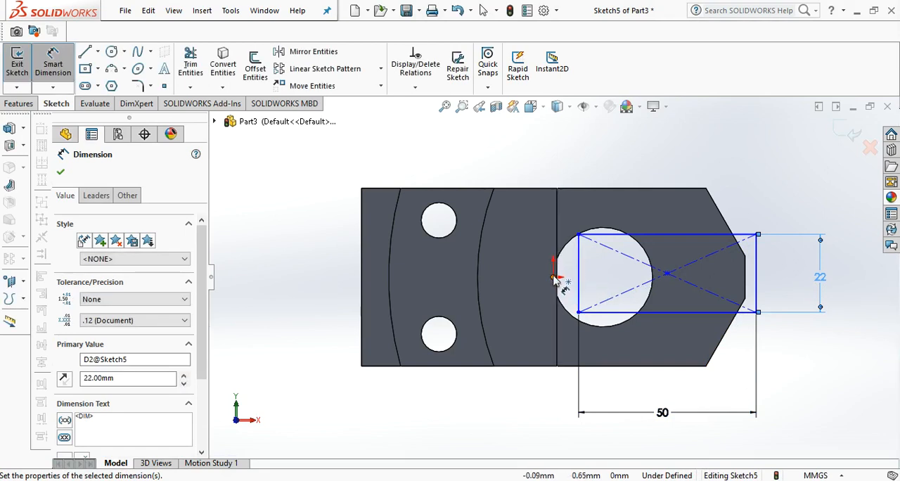
Dimension the horizontal distance from the origin to the rectangle's vertical edge inside the large hole as 20 mm.
{"action": "key", "text": "Escape"}
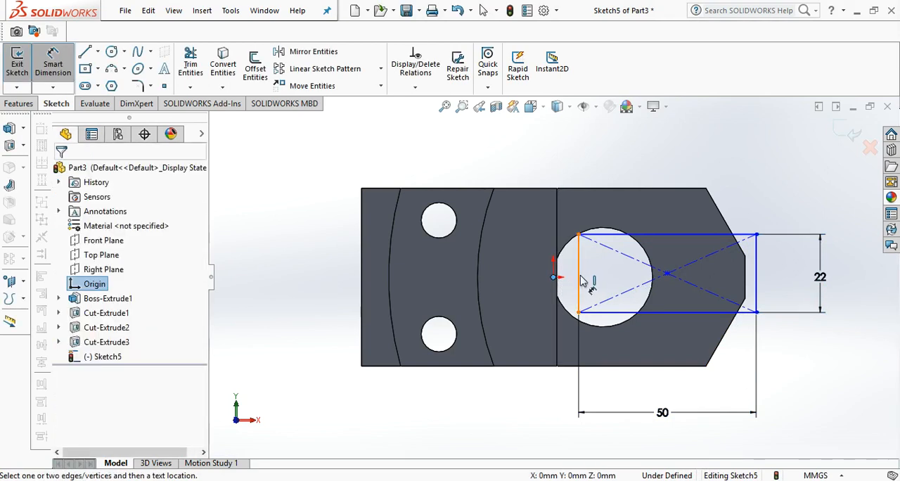
{"action": "left_click", "coordinate": [578, 278]}
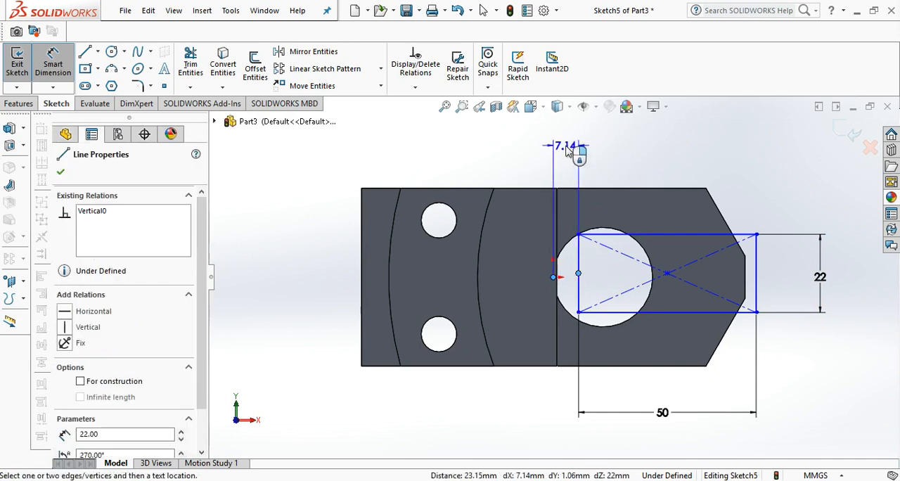
{"action": "left_click", "coordinate": [568, 151]}
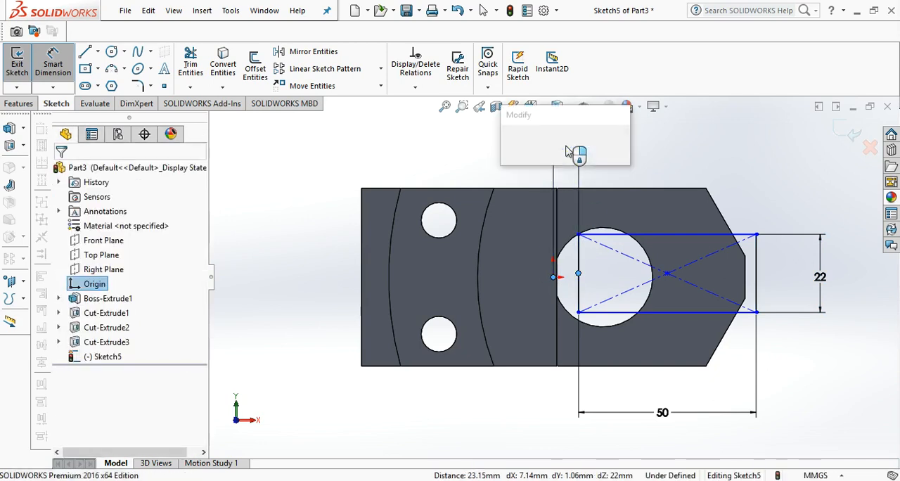
{"action": "type", "text": "20"}
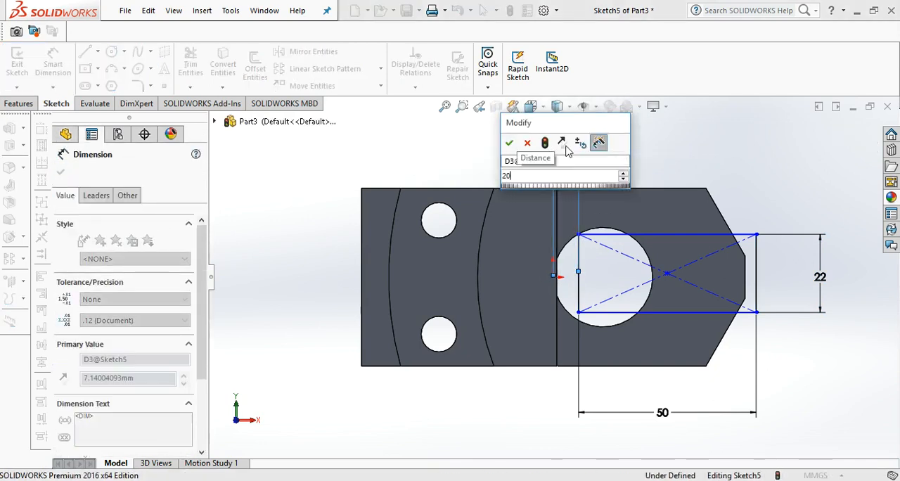
{"action": "key", "text": "Return"}
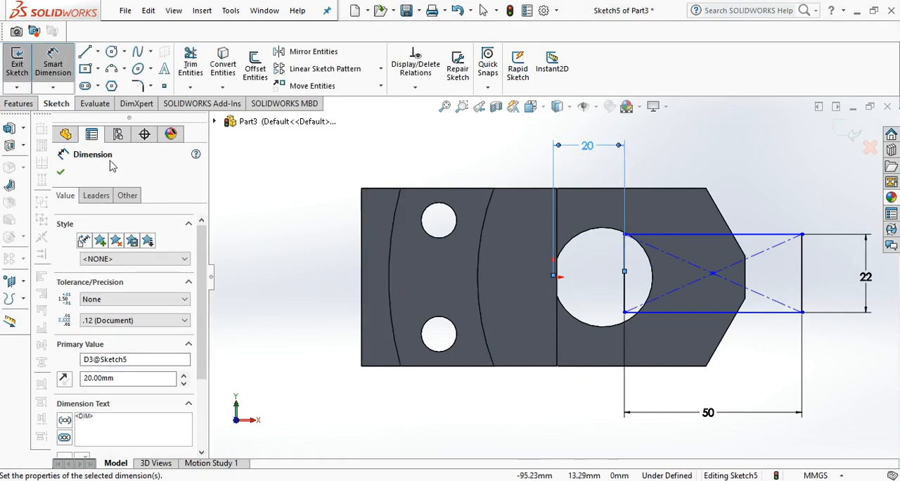
Cut the rectangle into the pointed end with a Blind Extruded Cut 12 mm deep.
{"action": "left_click", "coordinate": [31, 103]}
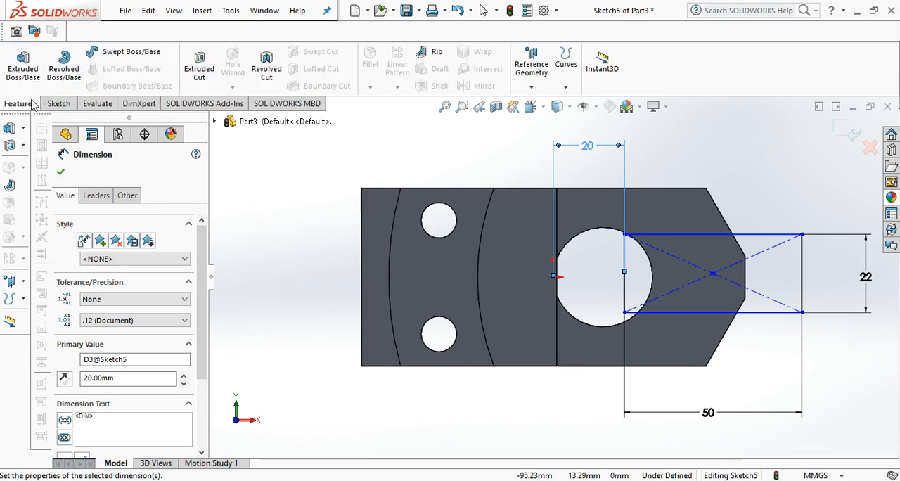
{"action": "left_click", "coordinate": [206, 66]}
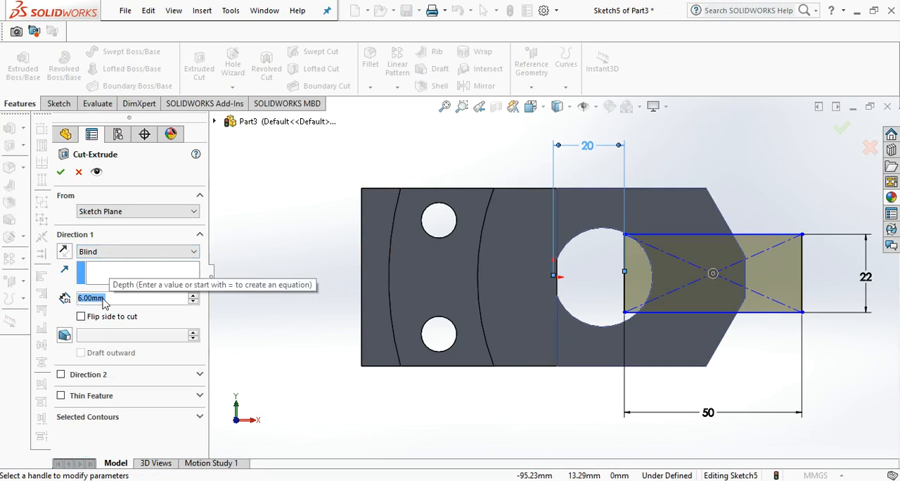
{"action": "key", "text": "BackSpace"}
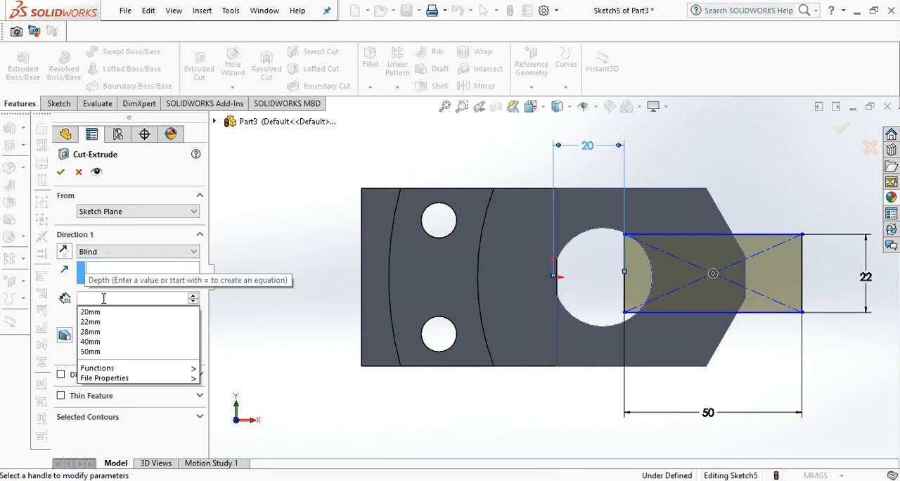
{"action": "type", "text": "12"}
{"action": "key", "text": "Return"}
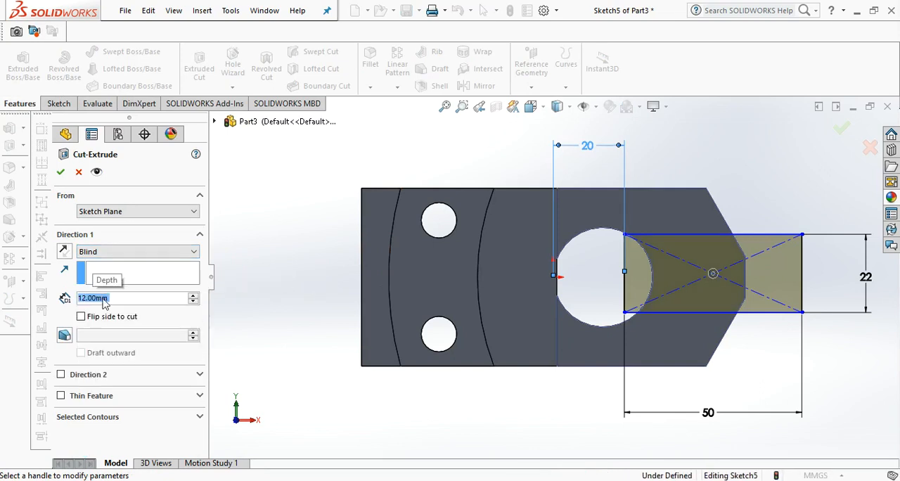
{"action": "left_click", "coordinate": [61, 172]}
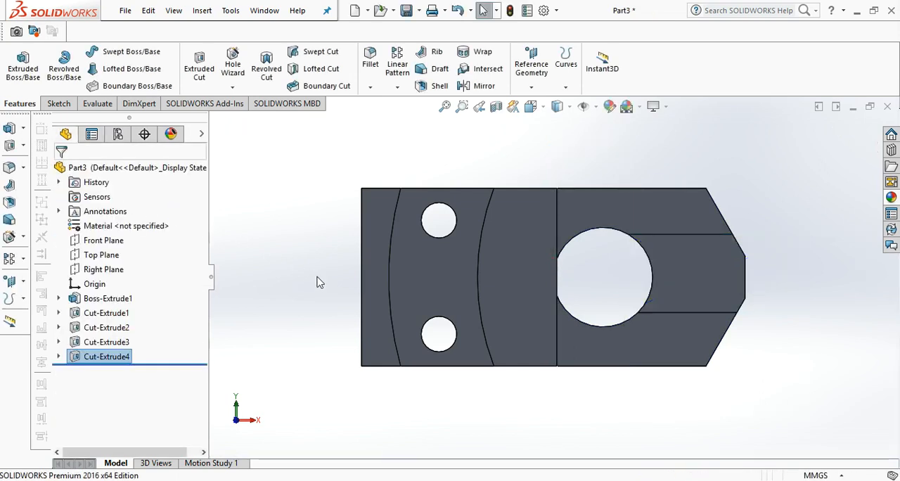
{"action": "key", "text": "Left"}
{"action": "key", "text": "Left"}
{"action": "key", "text": "Left"}
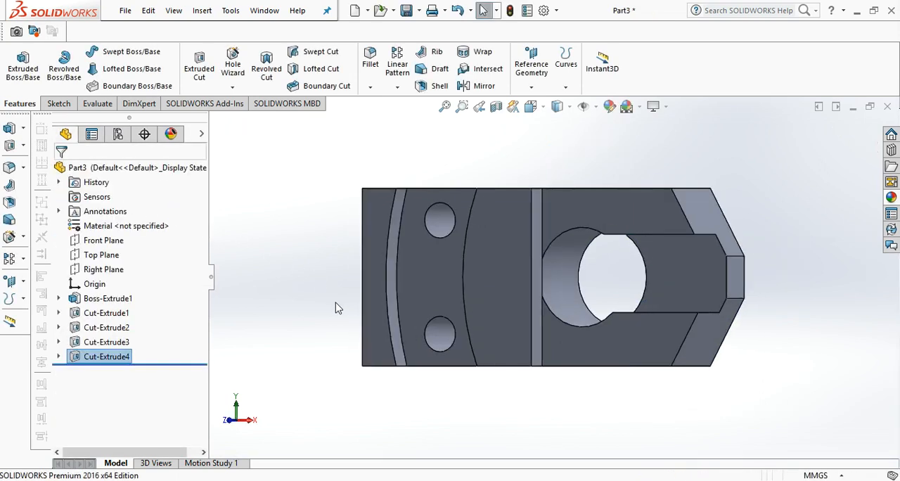
{"action": "key", "text": "Down"}
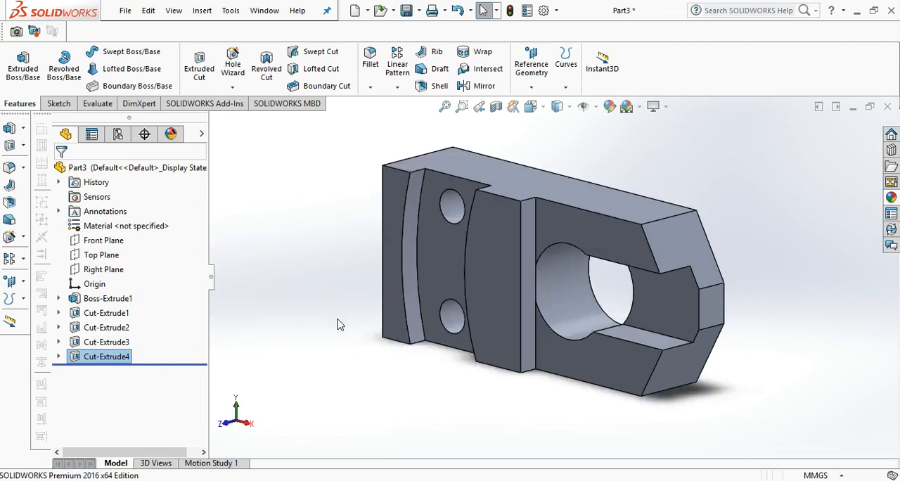
{"action": "key", "text": "Right"}
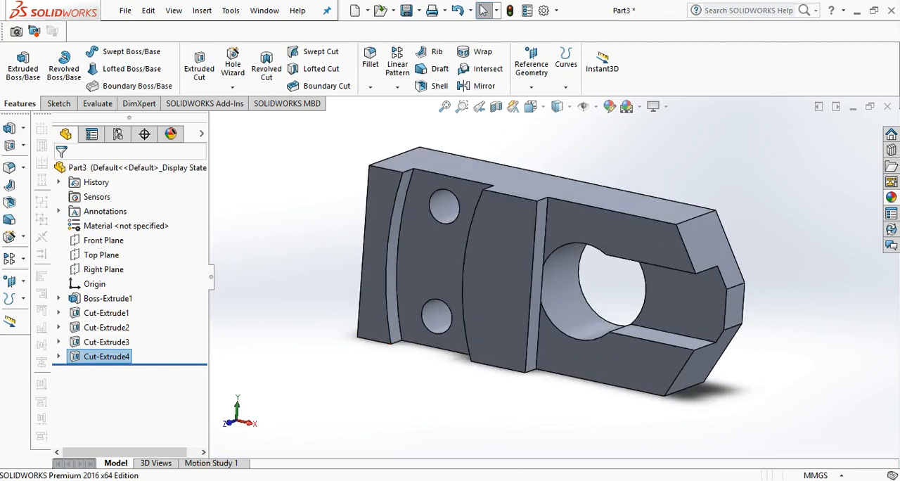